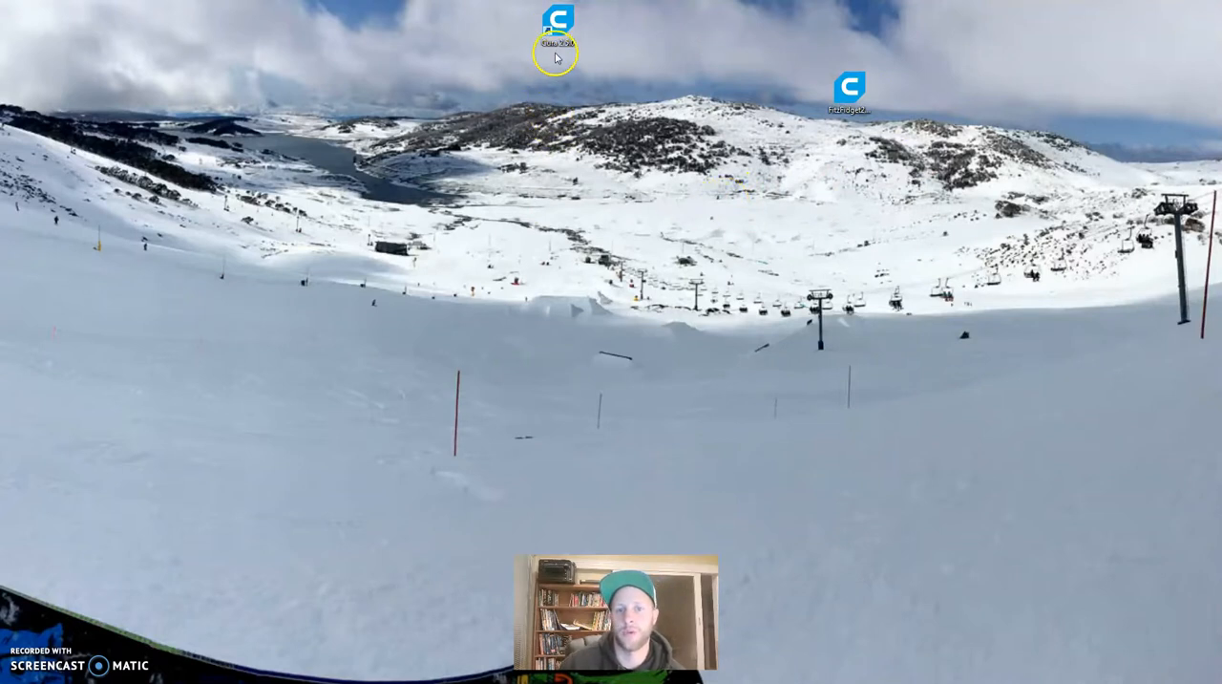
- Launch Cura and open the dialog for adding a new printer
double_click(558, 37)
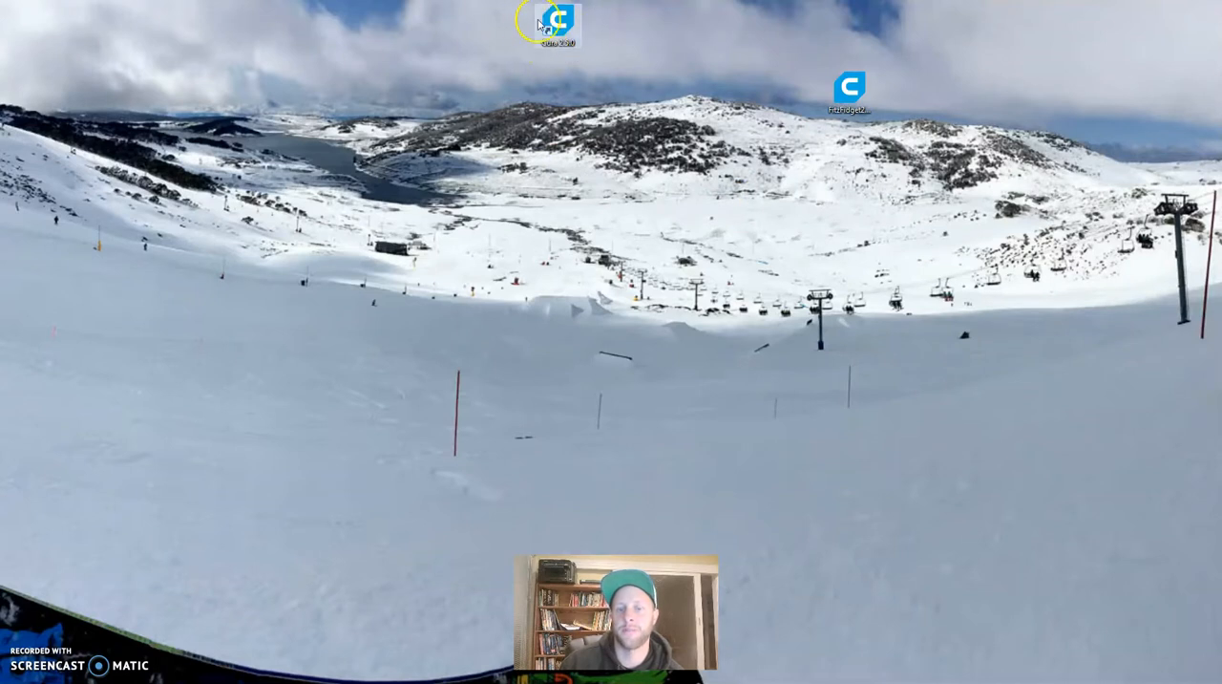
drag(554, 41, 555, 100)
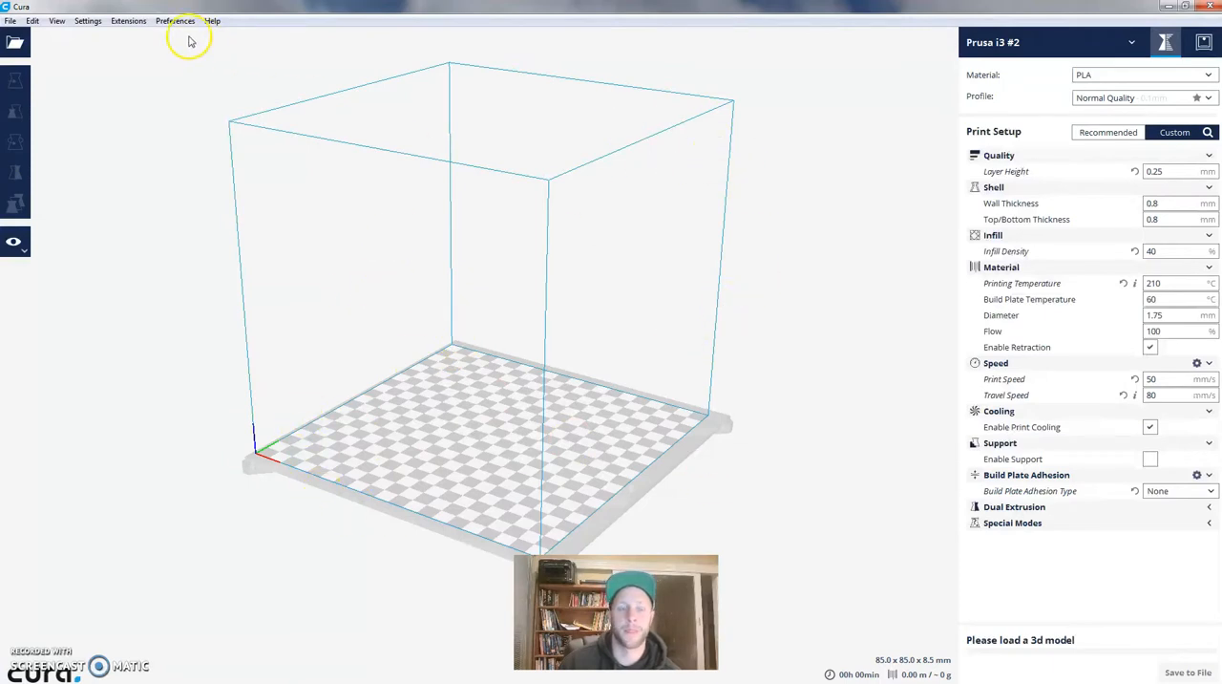
click(119, 23)
mouse_move(91, 24)
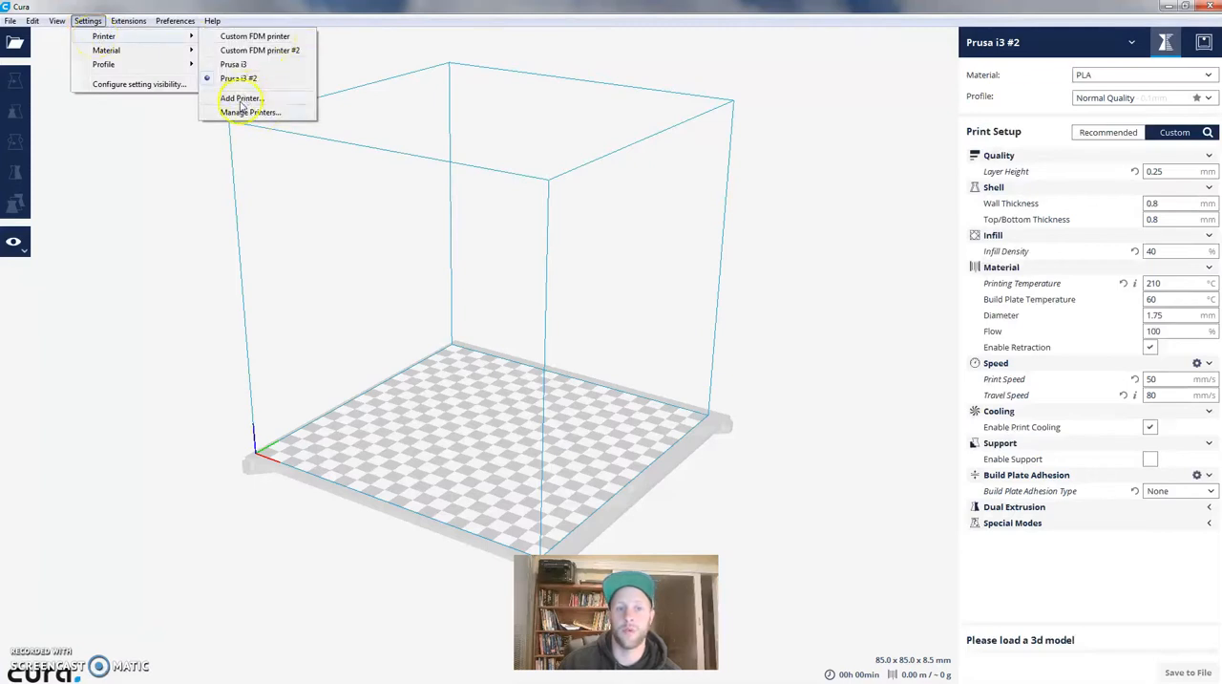
click(241, 102)
drag(588, 134, 565, 100)
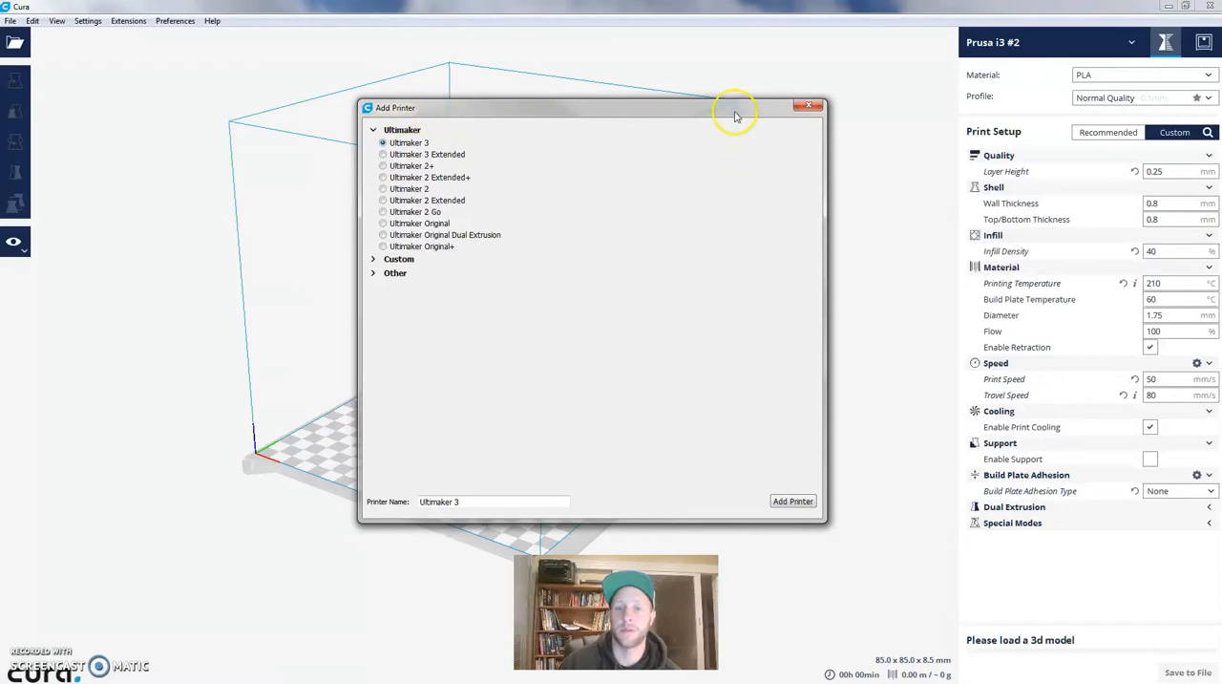
drag(738, 120, 723, 113)
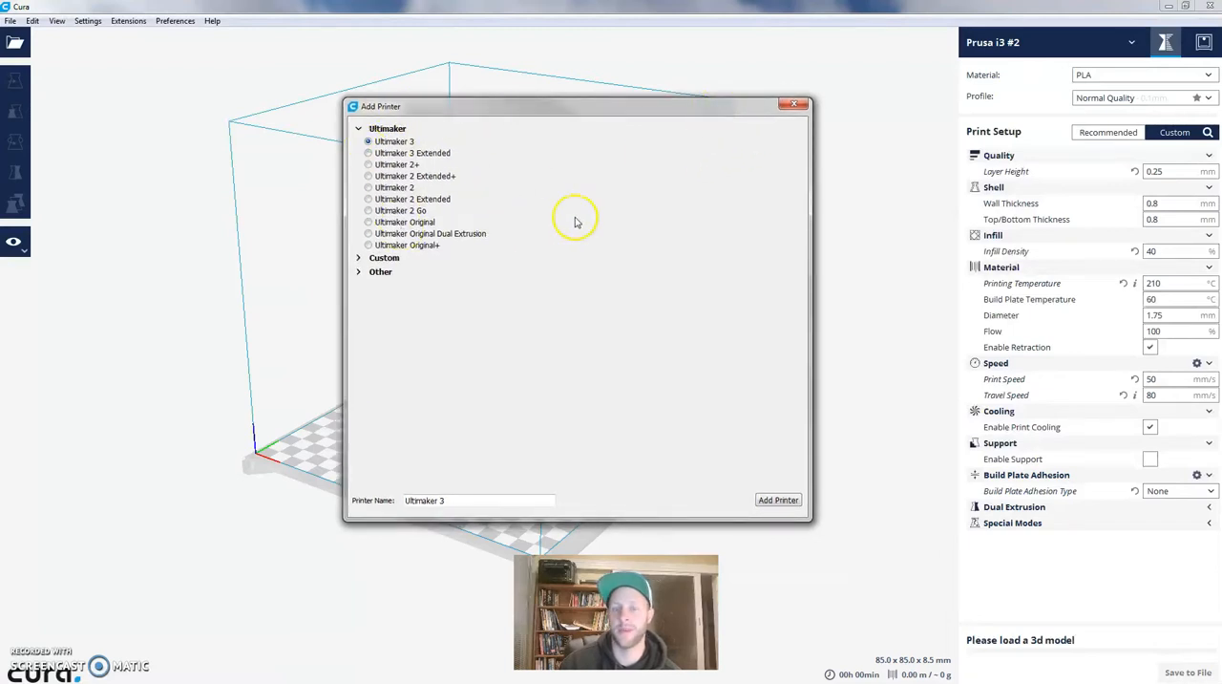
mouse_move(572, 104)
mouse_down()
mouse_move(617, 142)
mouse_move(570, 112)
mouse_up()
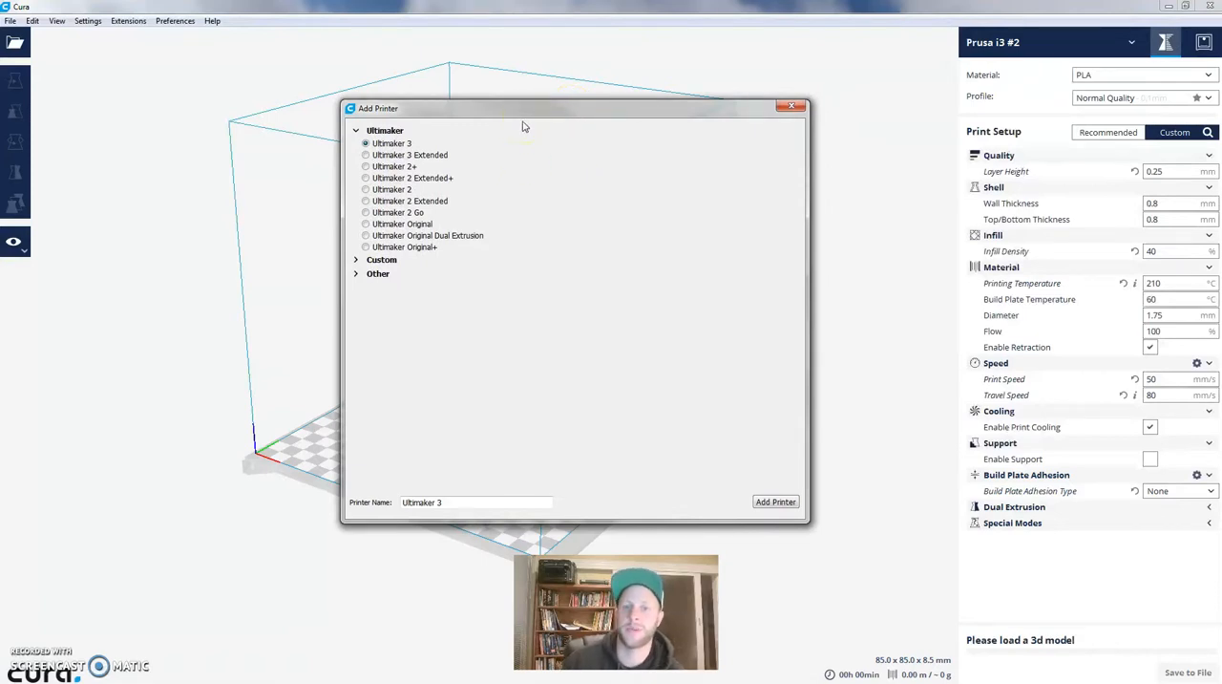
drag(515, 115, 506, 105)
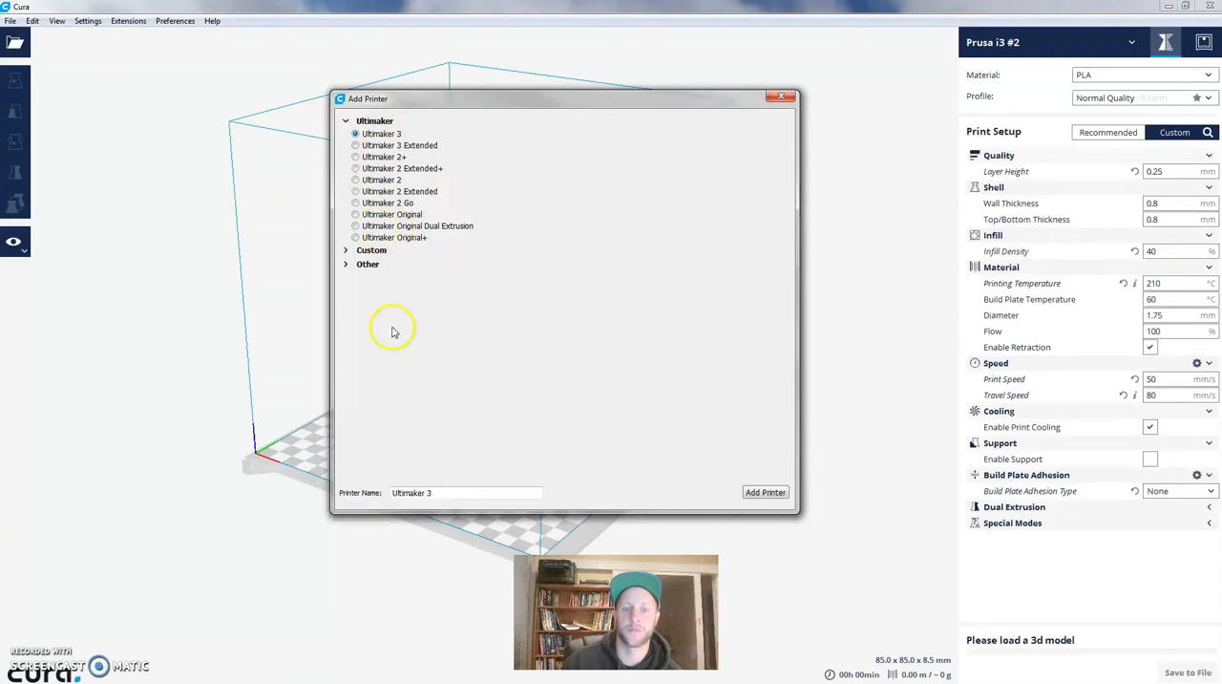
- Add a Prusa i3 printer from the Other category, keeping its default name
click(348, 265)
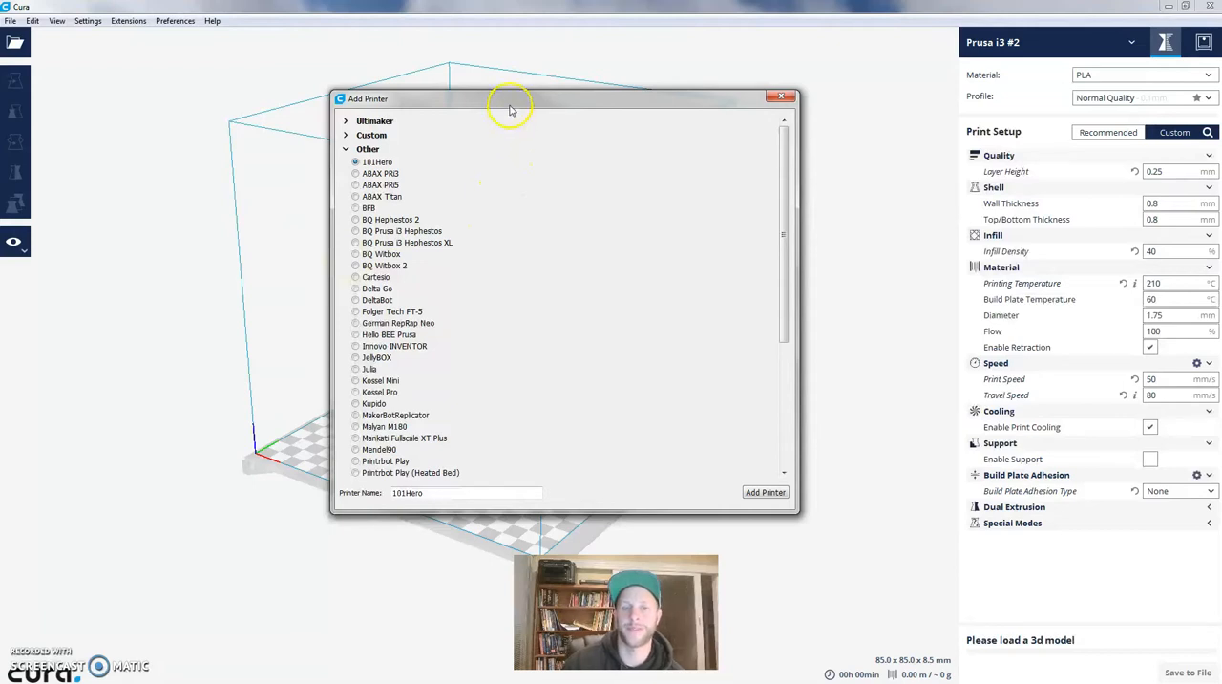
drag(504, 103, 506, 96)
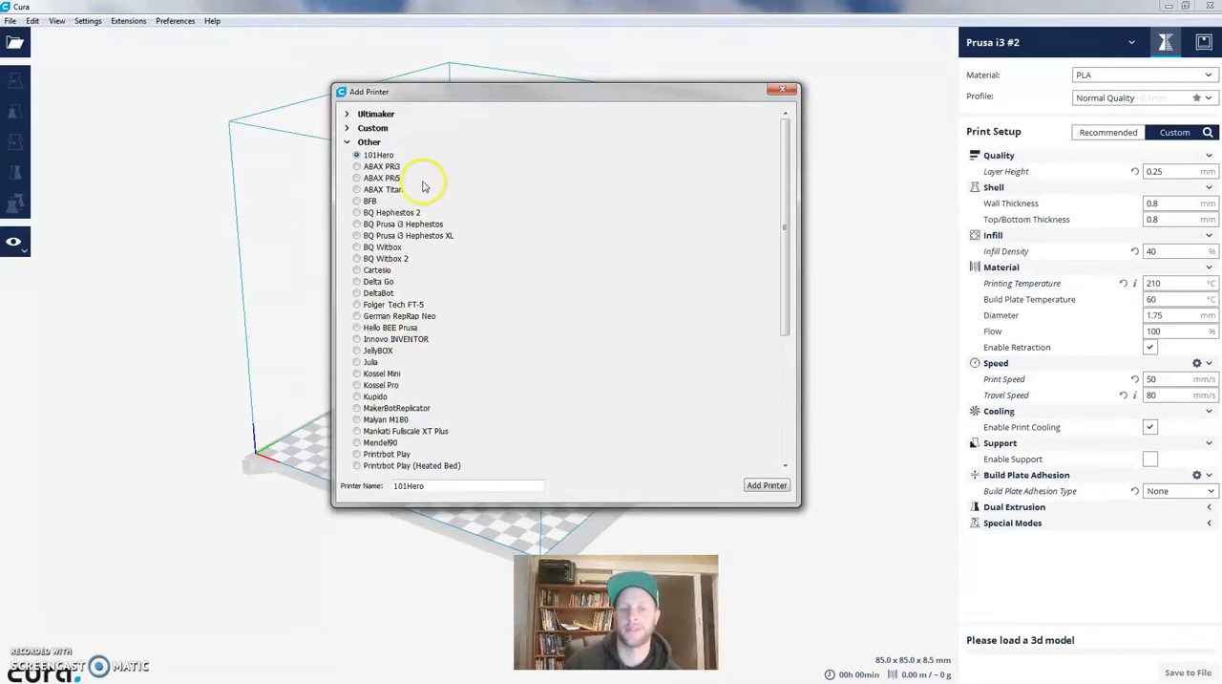
scroll(424, 186, down, 1)
scroll(461, 224, down, 4)
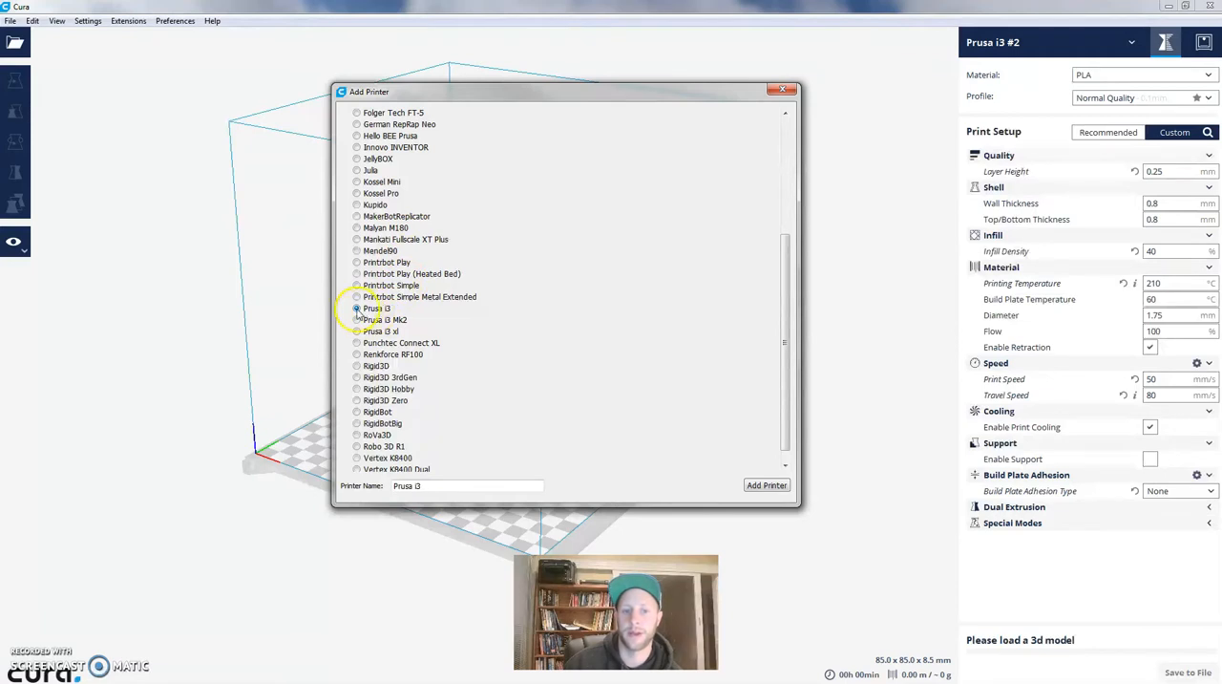
click(767, 485)
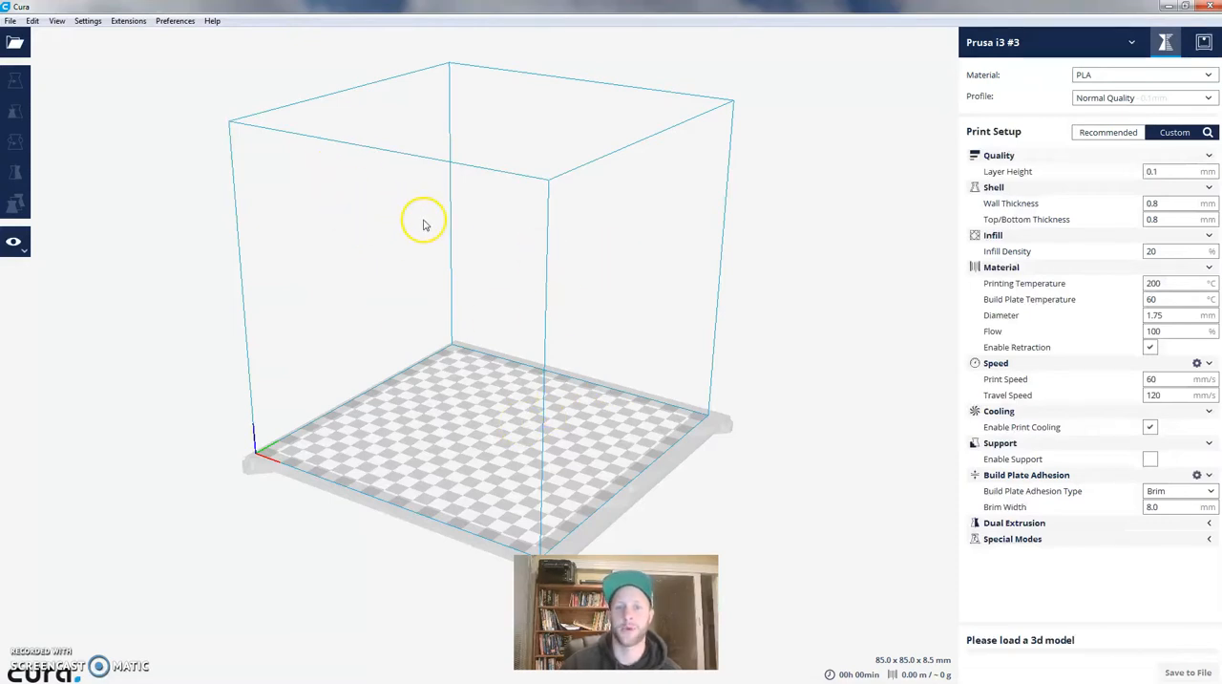
- Load the FitzFidget2016 STL model from the Desktop onto the build plate
click(15, 44)
scroll(455, 164, down, 4)
click(345, 368)
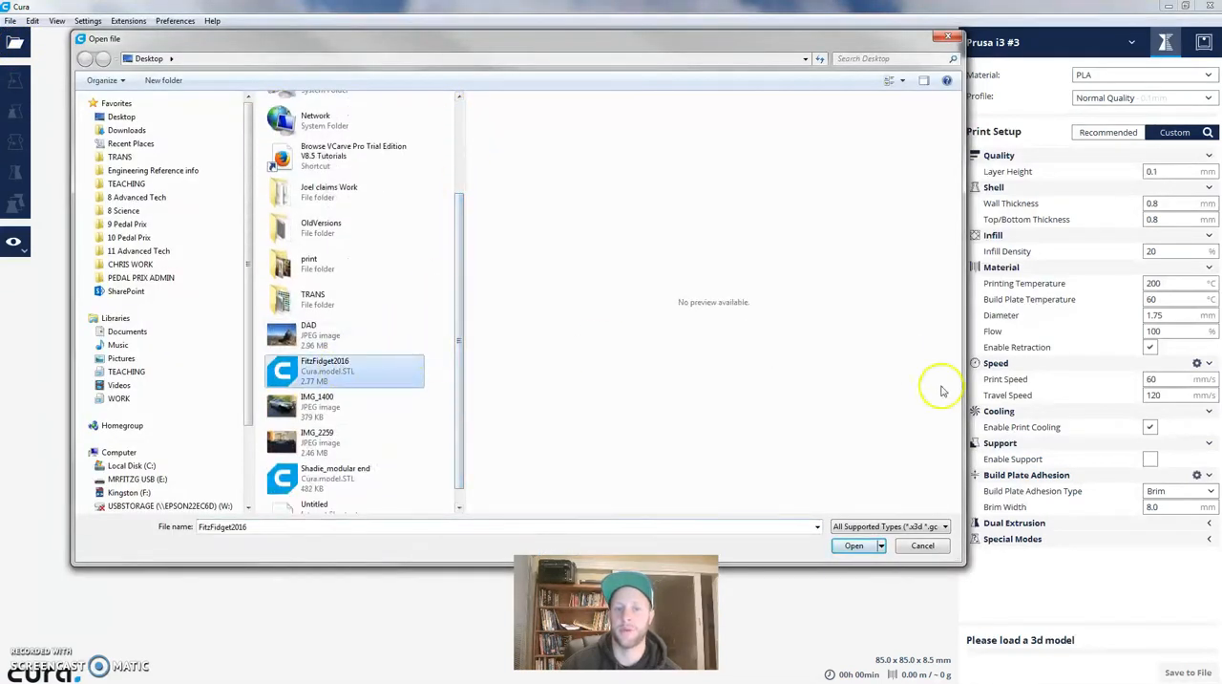
click(854, 546)
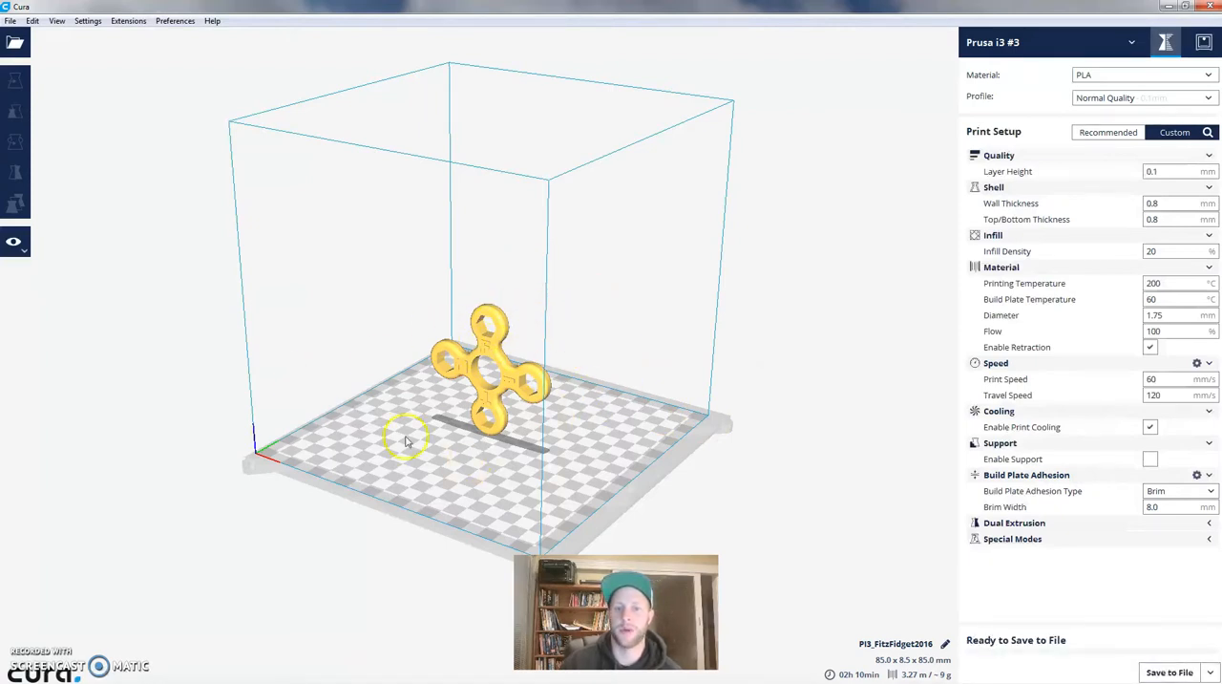
- Examine the upright fidget spinner from several angles and distances, including its overhanging surfaces from below
scroll(554, 382, up, 5)
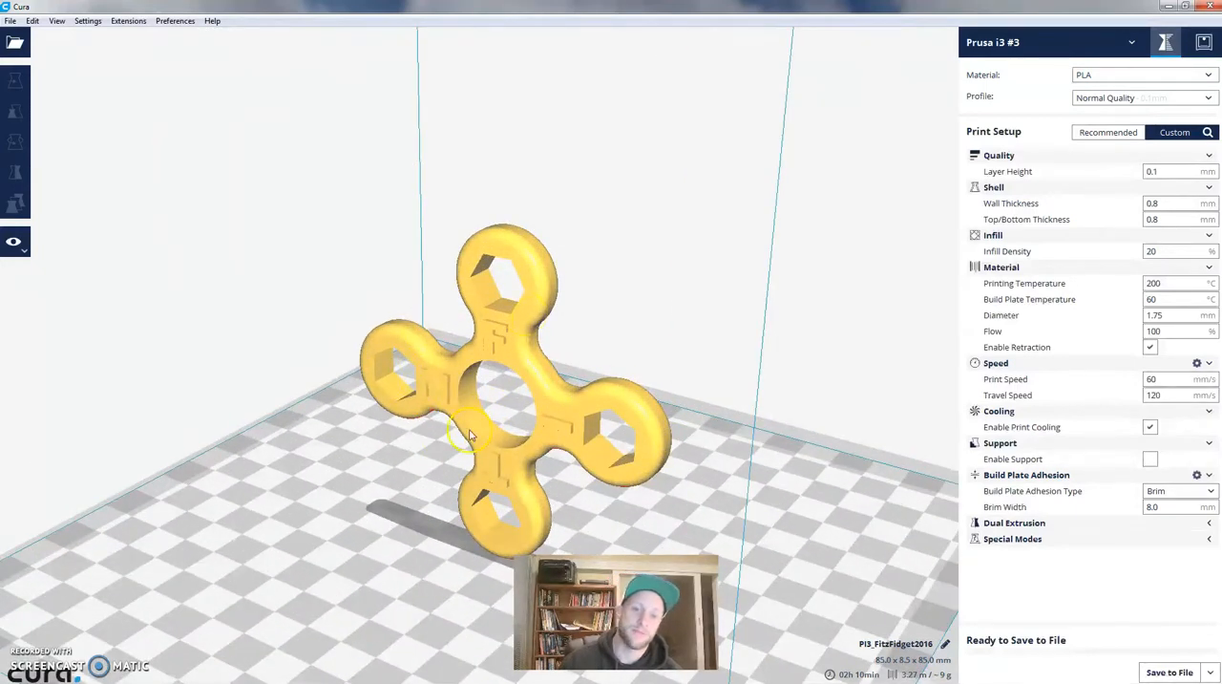
scroll(620, 296, down, 5)
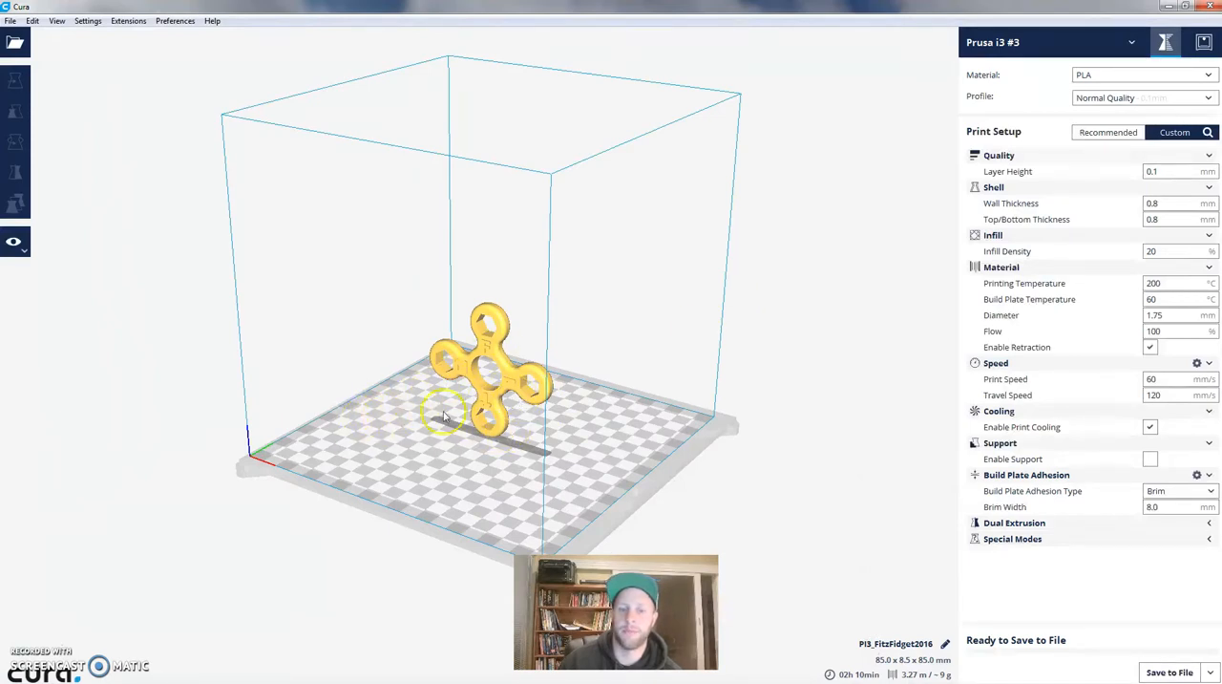
scroll(529, 384, down, 5)
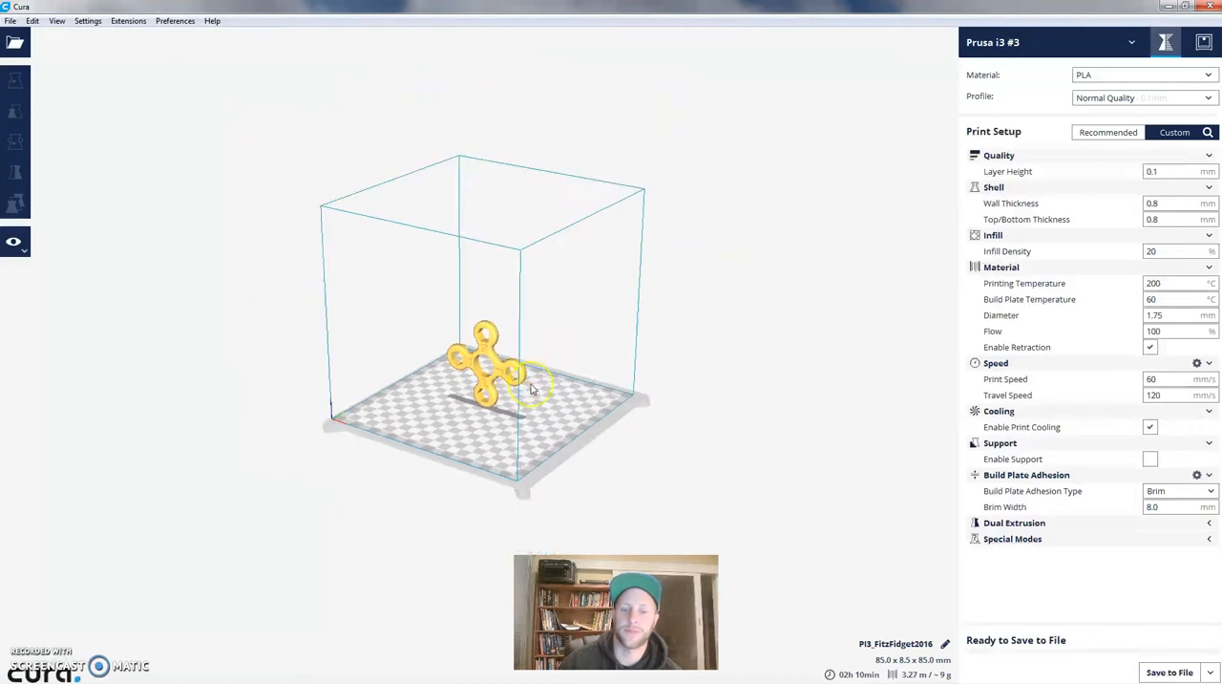
scroll(532, 389, up, 6)
scroll(531, 388, up, 3)
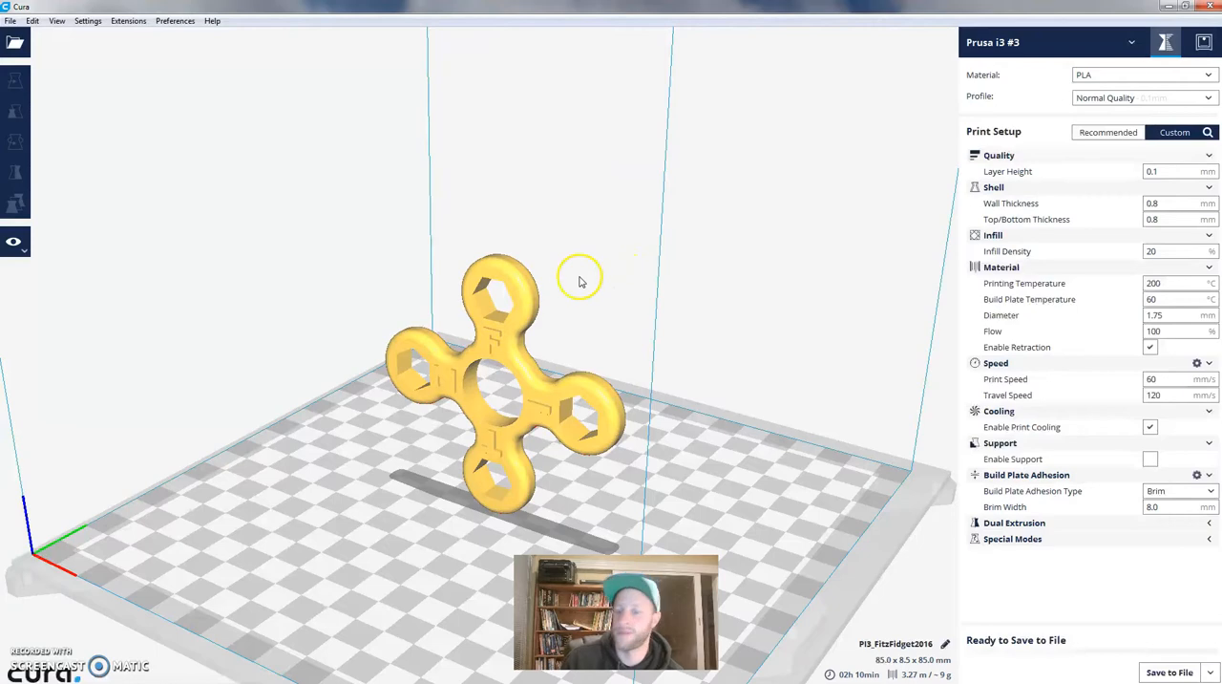
right_drag(578, 350, 489, 427)
scroll(527, 415, down, 7)
scroll(531, 409, up, 5)
middle_drag(541, 350, 655, 309)
scroll(649, 315, down, 2)
scroll(573, 377, up, 6)
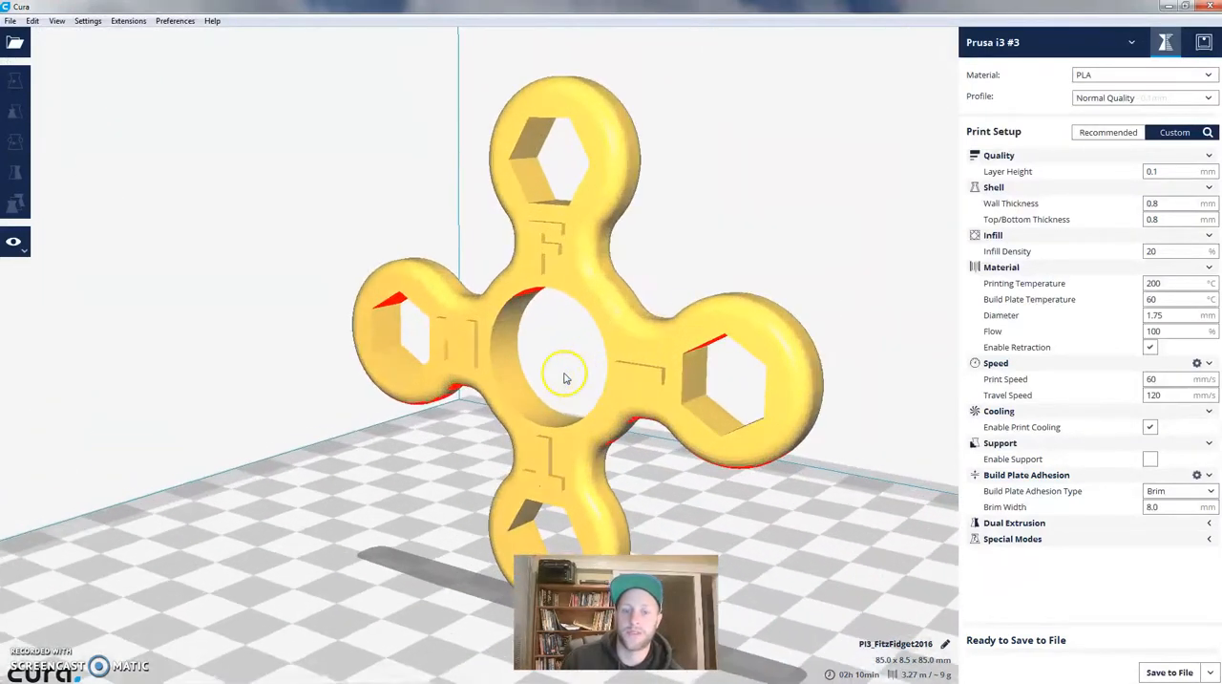
right_drag(580, 417, 552, 229)
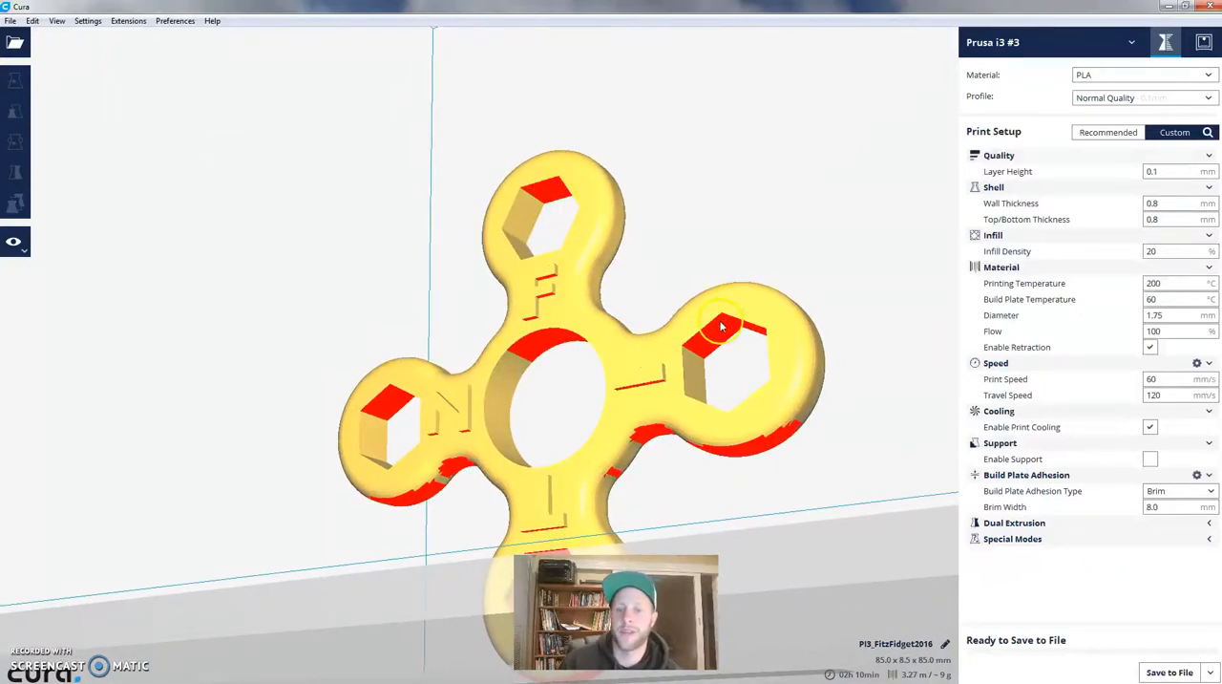
right_drag(709, 307, 695, 358)
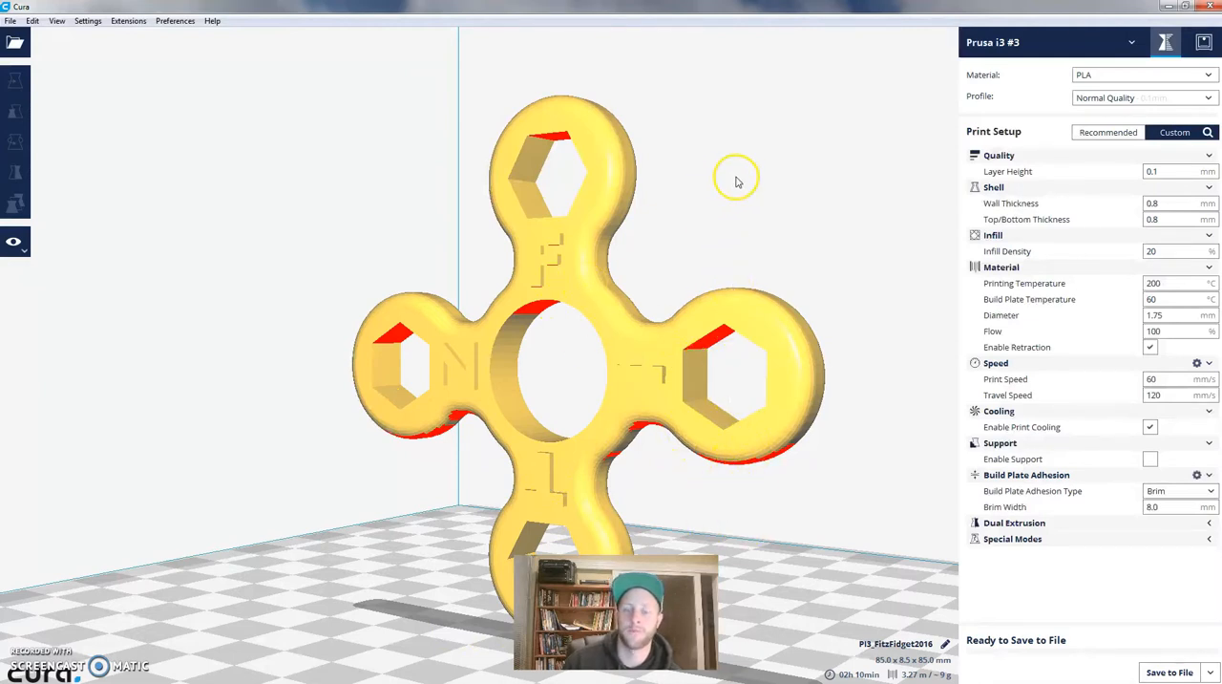
right_drag(731, 180, 736, 241)
scroll(715, 267, up, 2)
scroll(707, 274, down, 6)
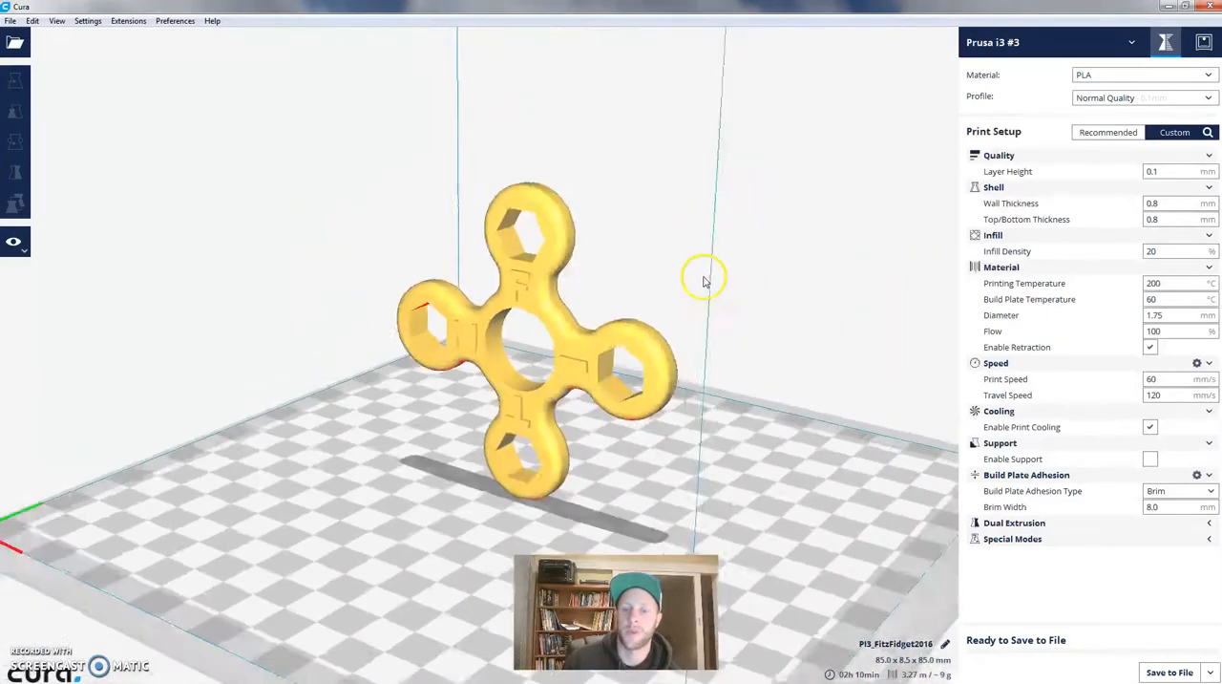
scroll(609, 347, up, 4)
scroll(663, 289, down, 1)
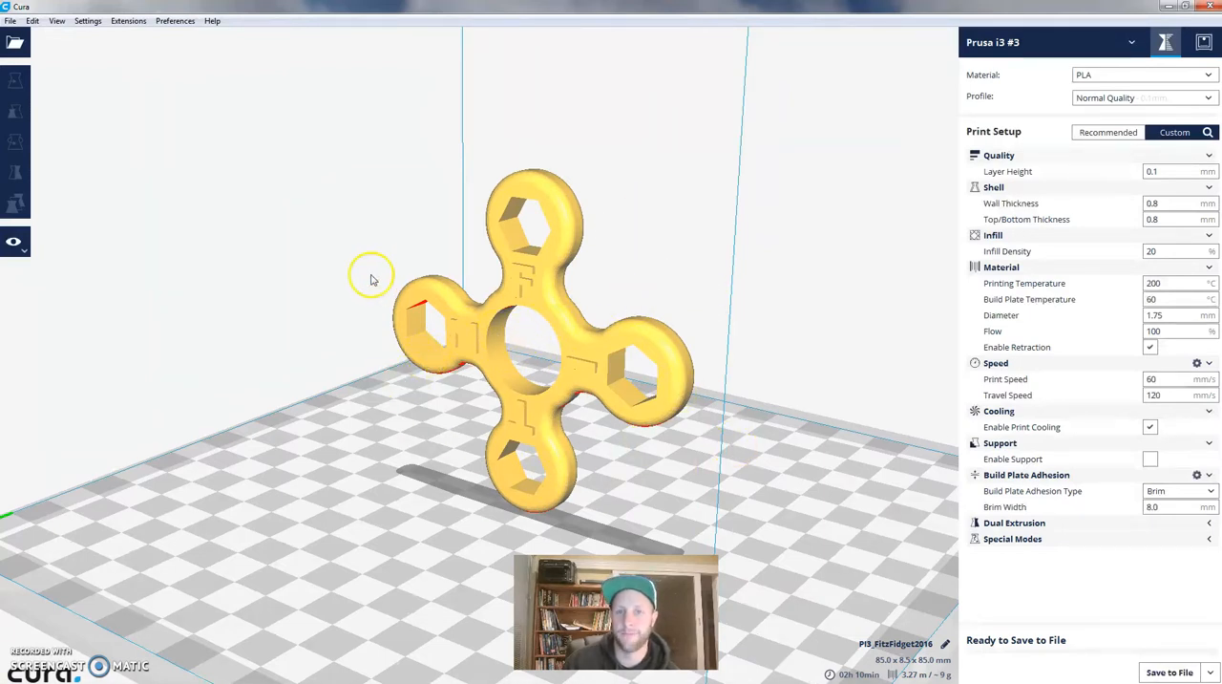
right_drag(628, 266, 646, 276)
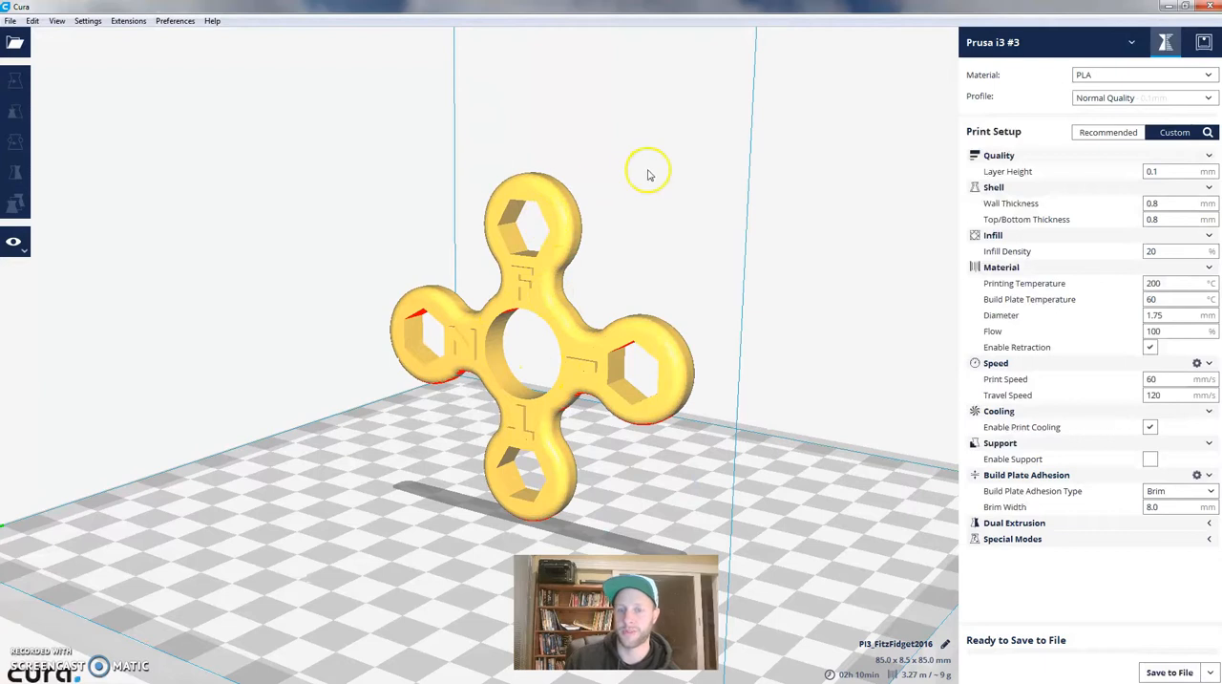
- Rotate the fidget spinner -90° about the red X axis so it lies flat on the build plate, and deselect it
click(535, 188)
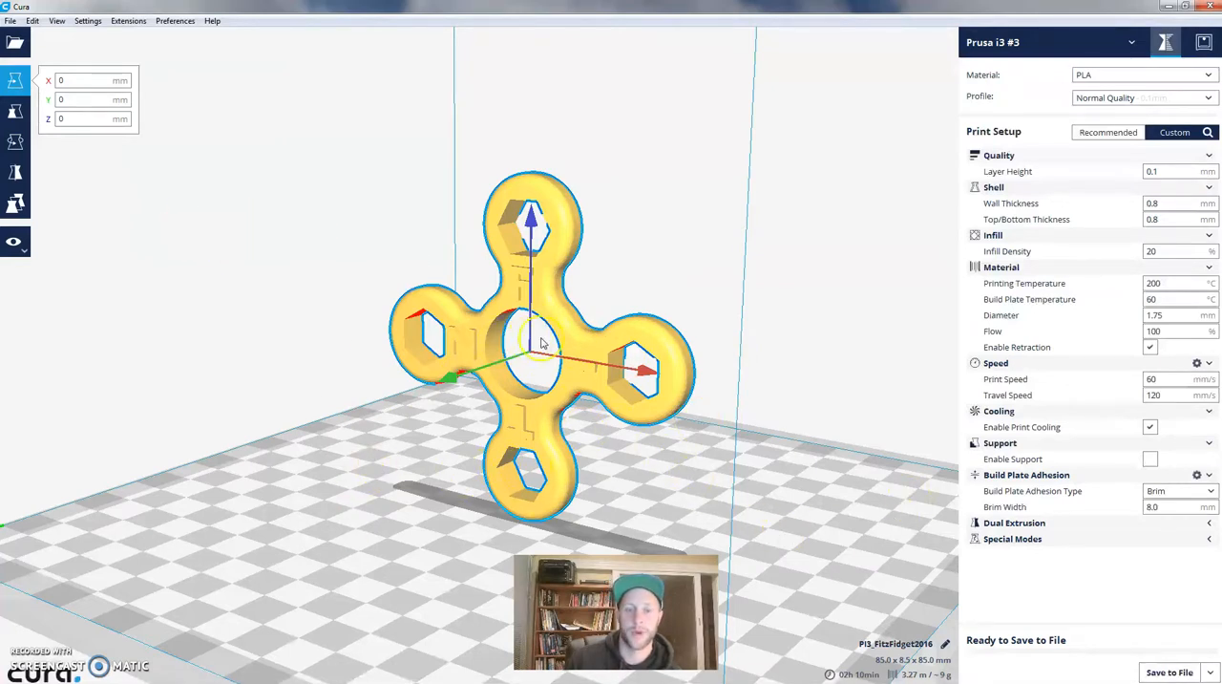
click(14, 143)
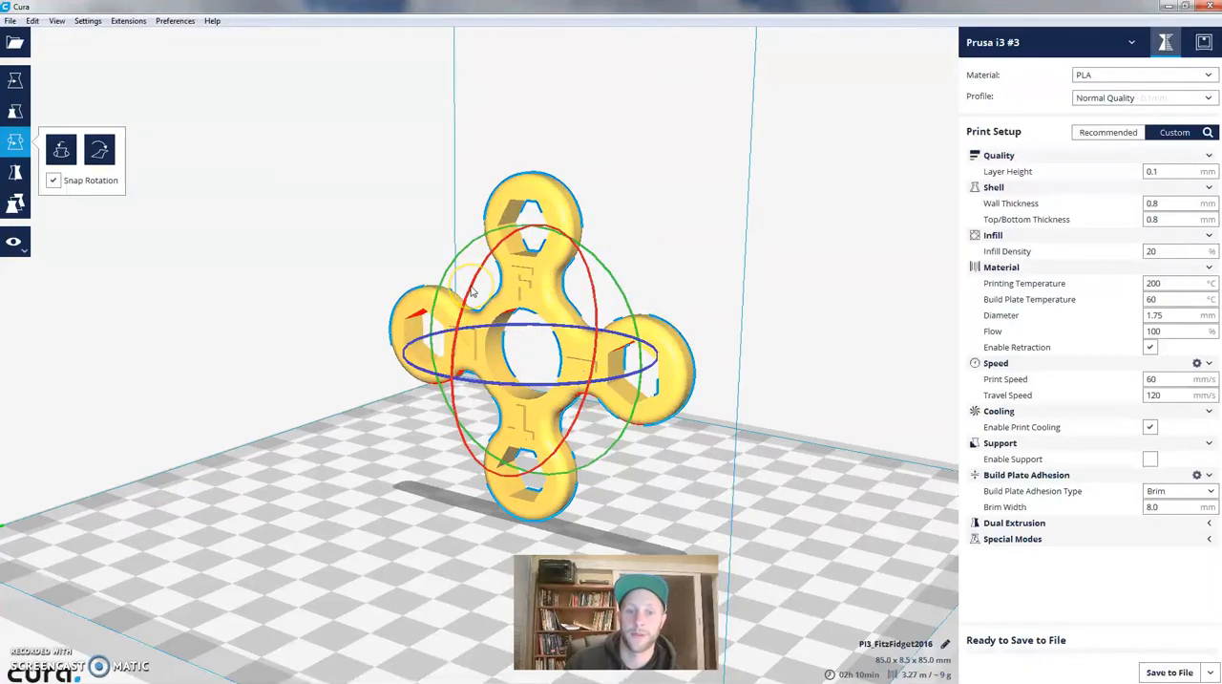
drag(472, 291, 592, 261)
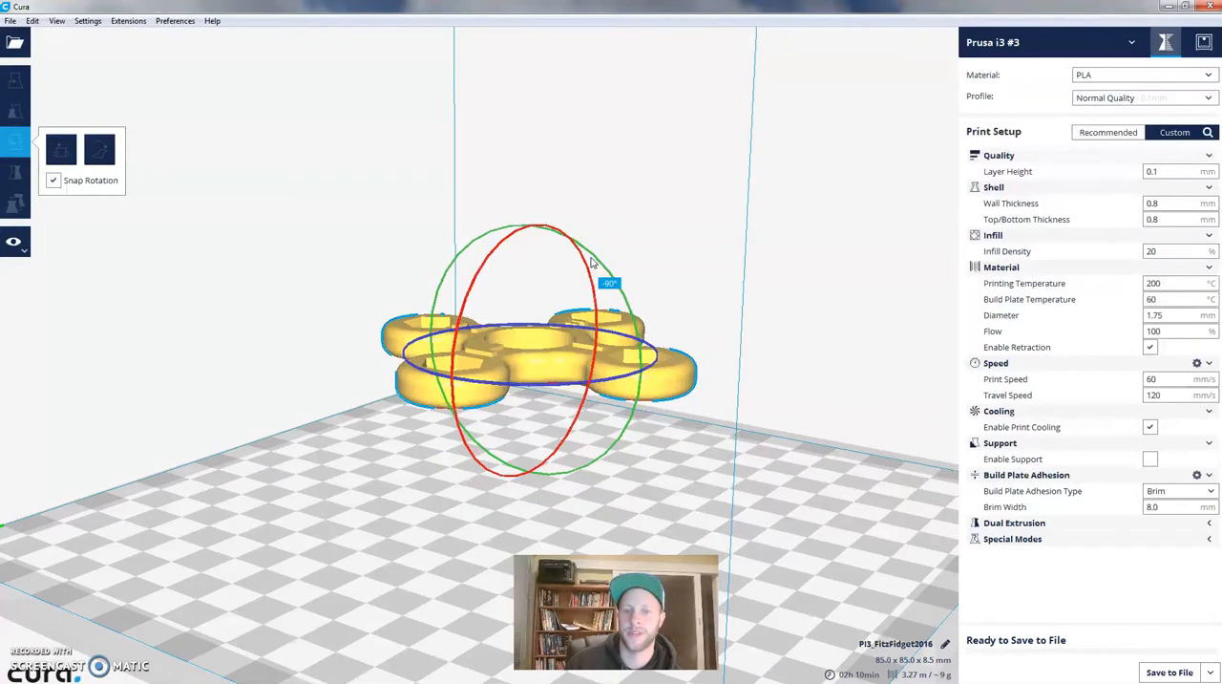
drag(590, 260, 591, 262)
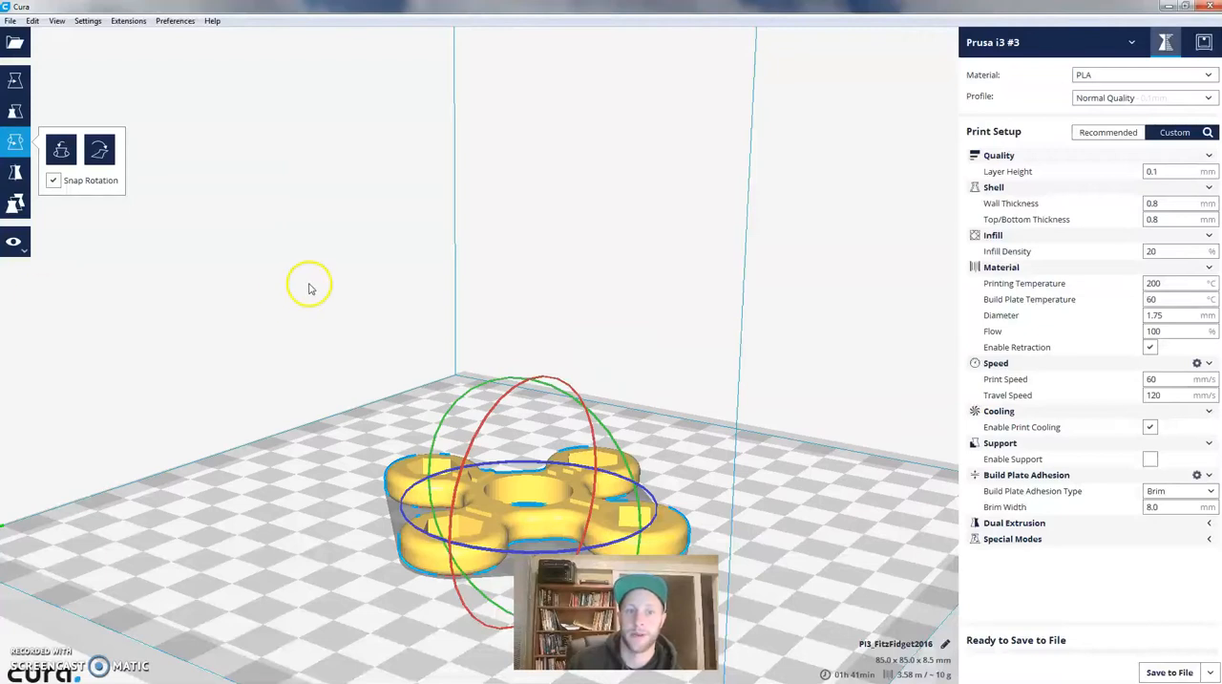
click(474, 200)
- Examine the flat-lying spinner from above, including its position on the plate and the engraved letters up close
right_drag(590, 265, 558, 391)
scroll(558, 391, down, 3)
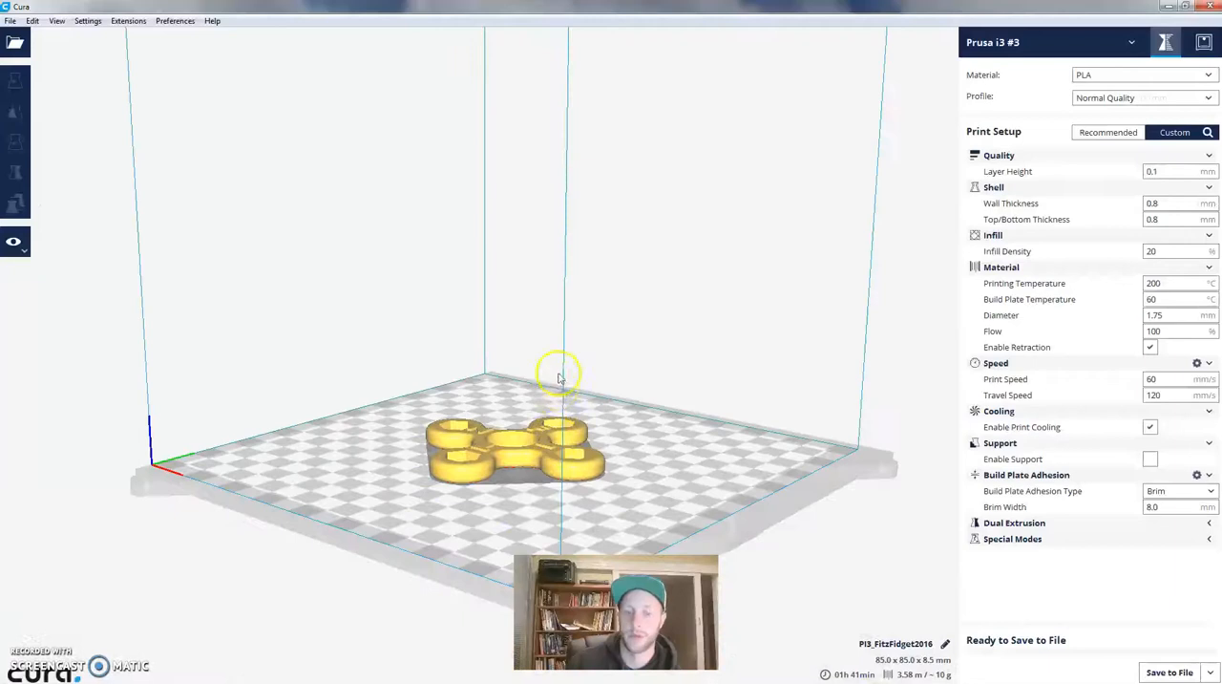
right_drag(519, 313, 524, 384)
scroll(523, 382, down, 3)
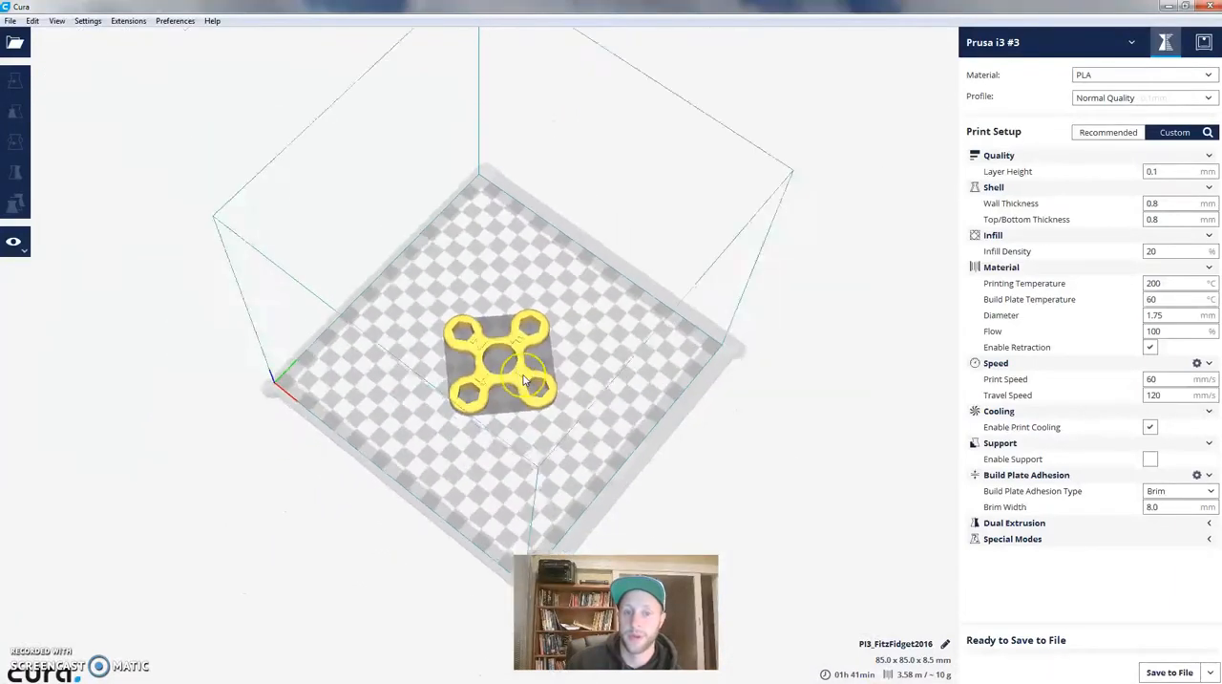
scroll(523, 380, up, 5)
scroll(523, 378, up, 3)
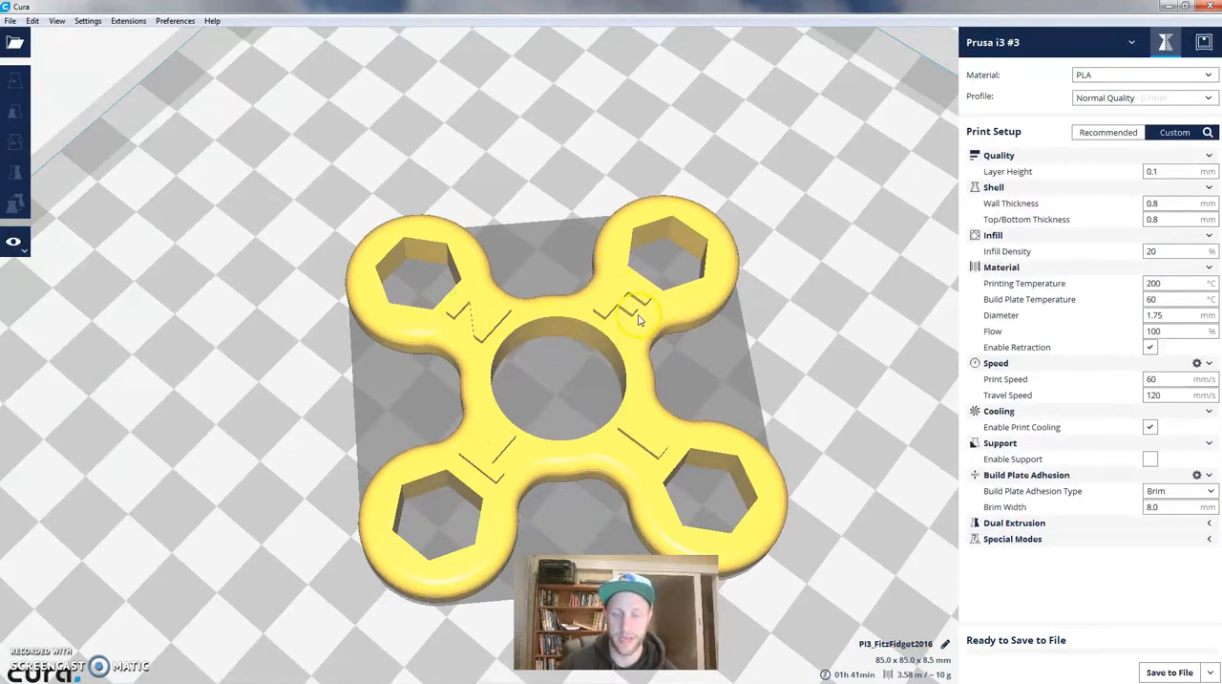
scroll(639, 319, up, 2)
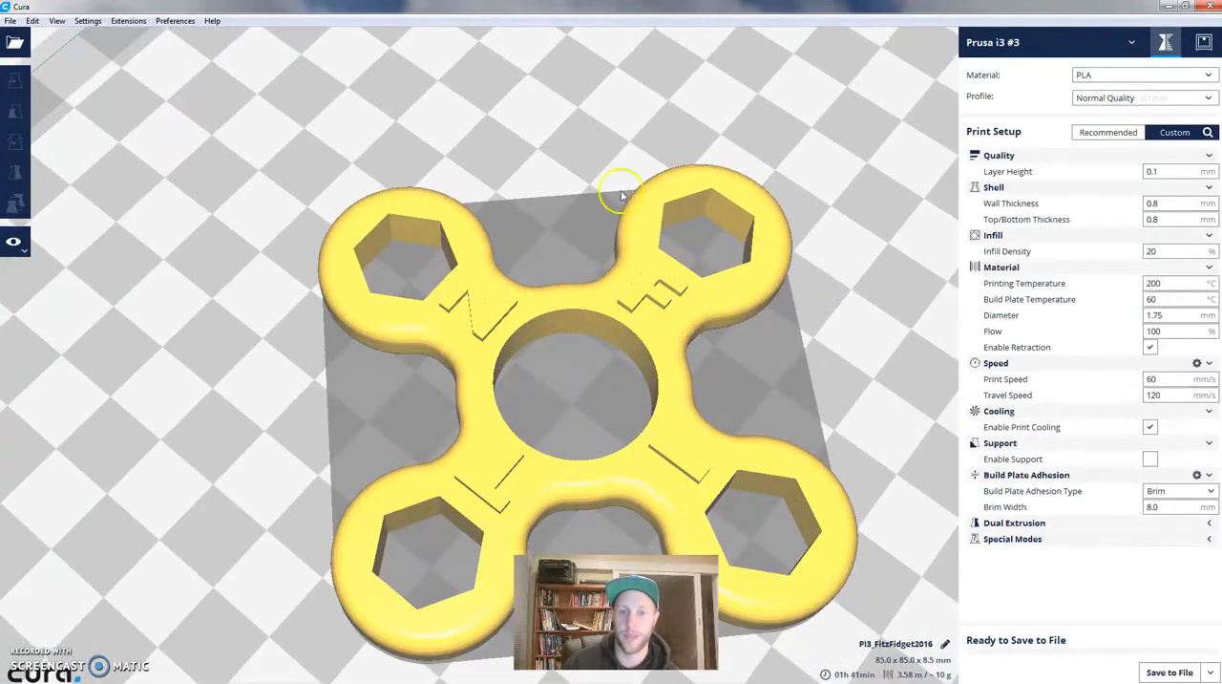
click(450, 304)
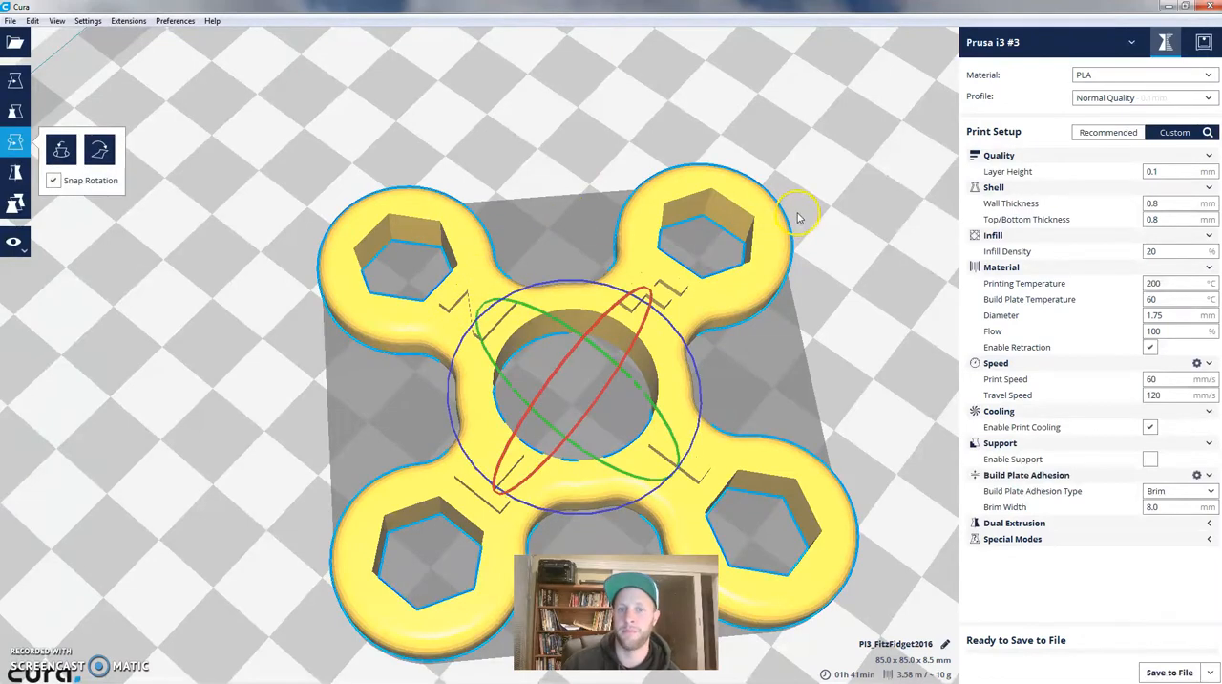
click(519, 115)
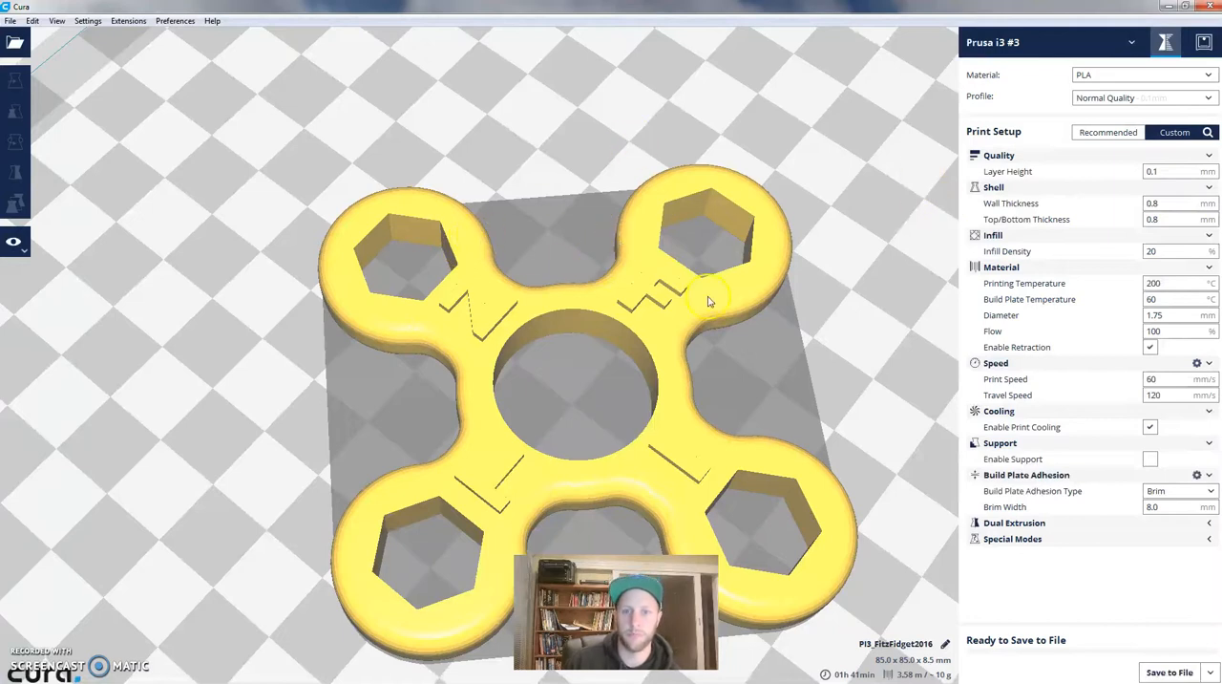
right_drag(782, 346, 677, 421)
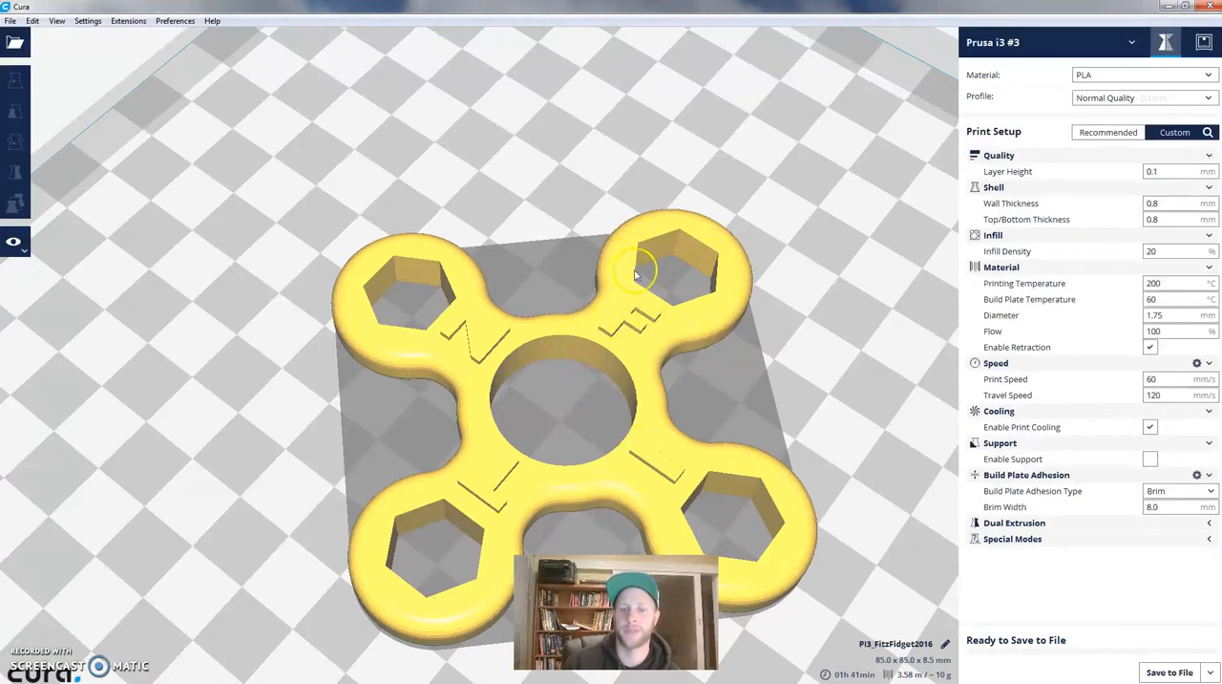
scroll(781, 324, up, 5)
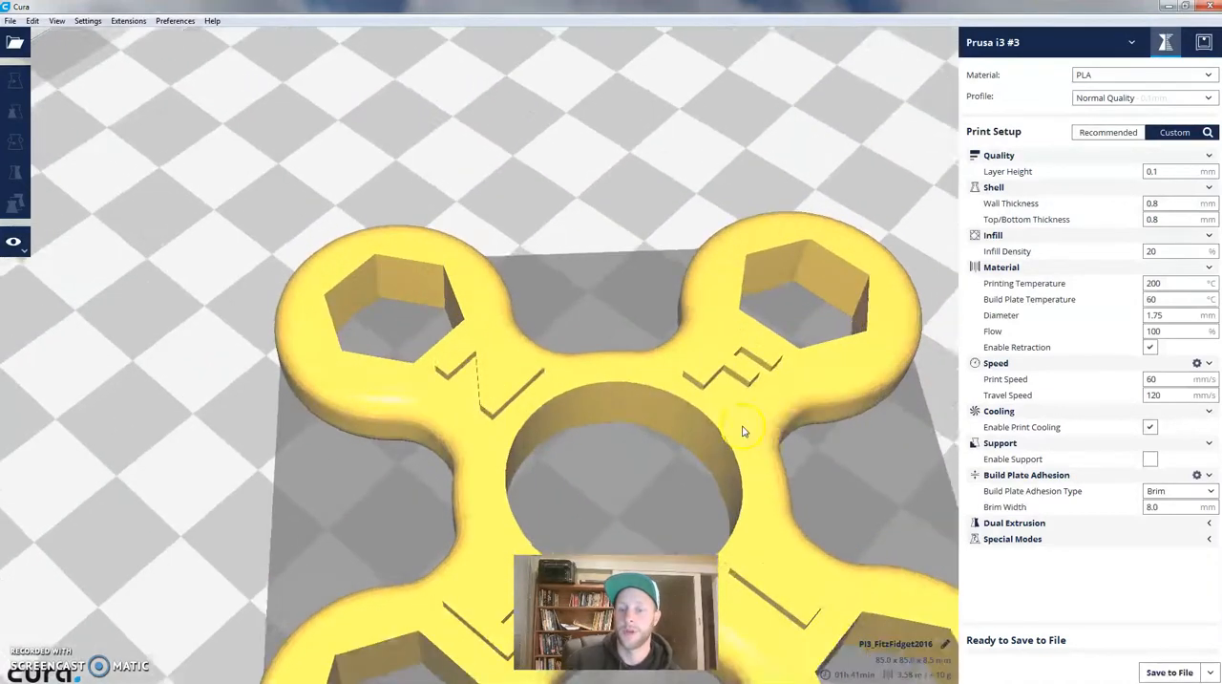
scroll(735, 427, down, 8)
scroll(689, 424, up, 2)
right_drag(477, 341, 545, 496)
scroll(534, 464, up, 5)
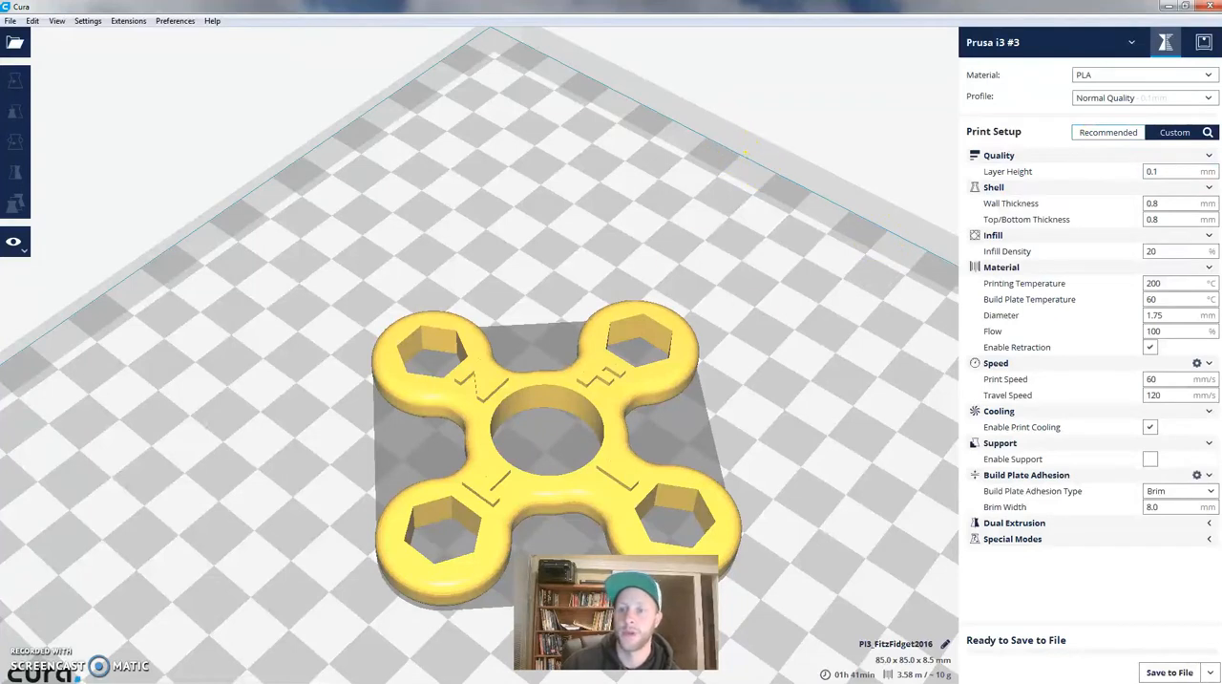
- Review the recommended print setup, the available filament materials and the quality profiles, choosing PLA as the material
click(1108, 132)
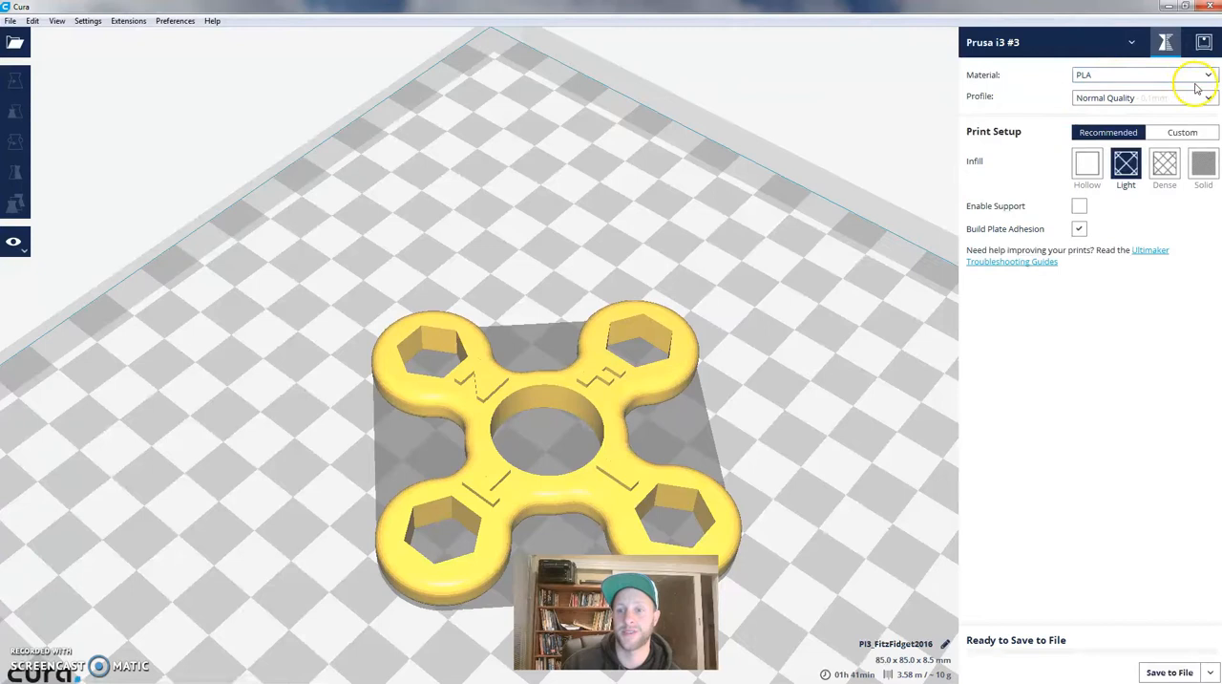
click(1102, 99)
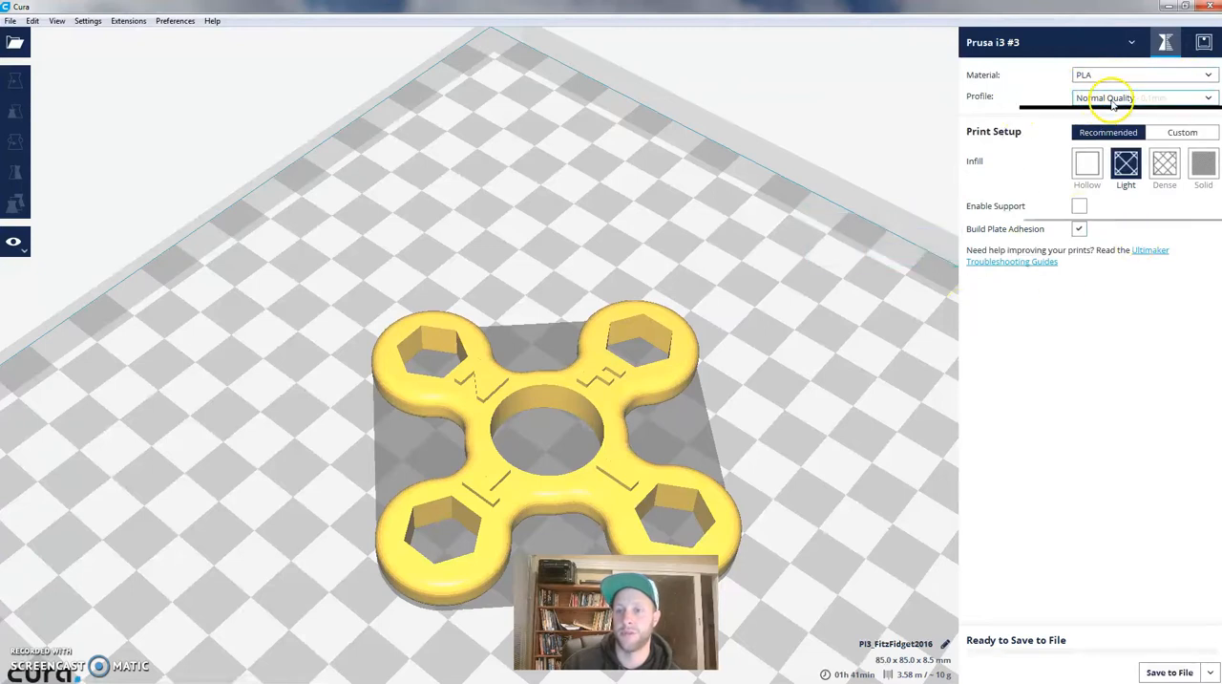
click(1064, 75)
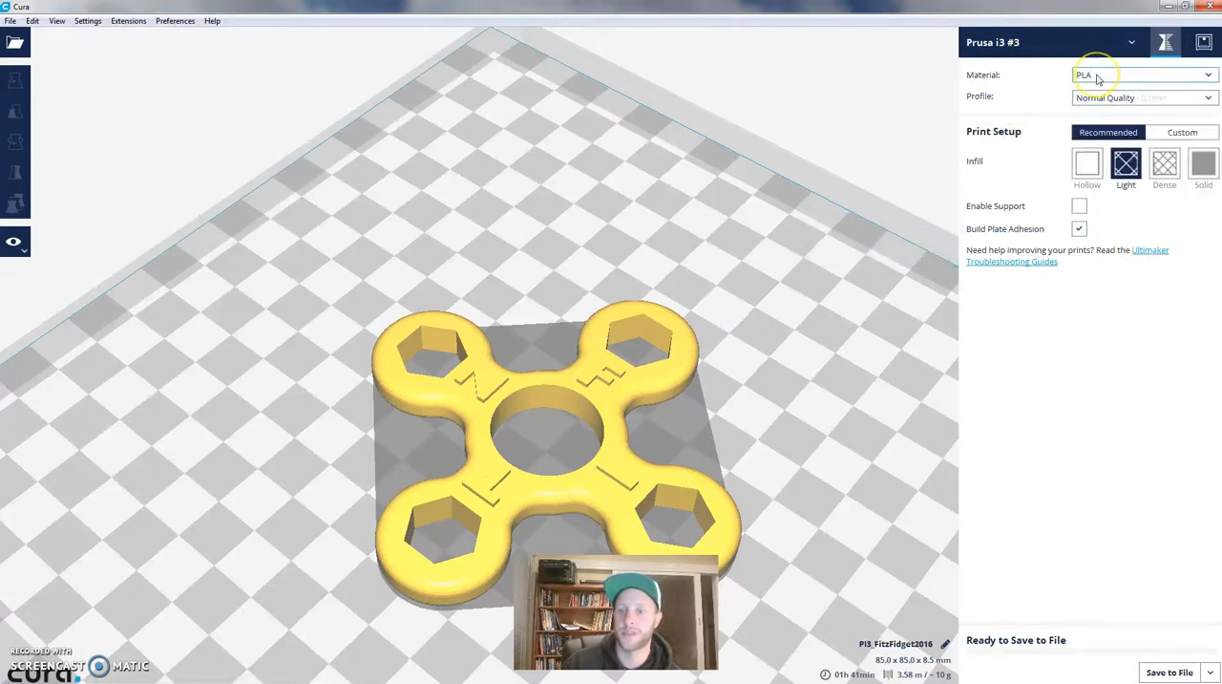
click(1098, 79)
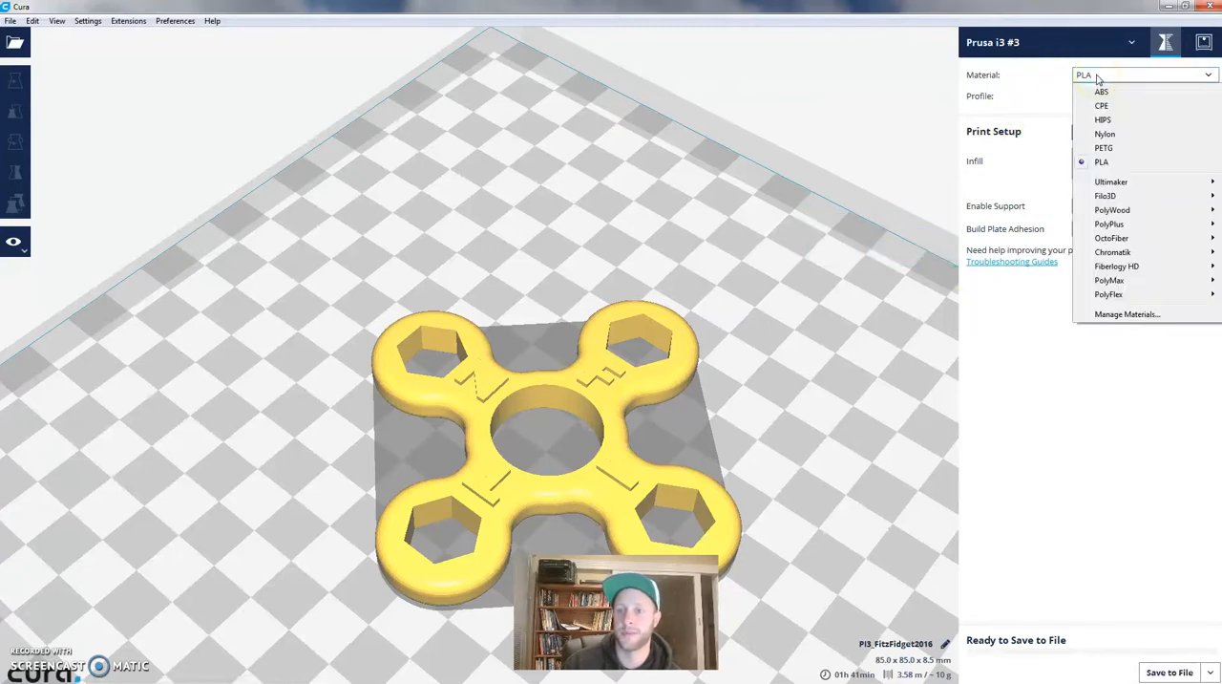
click(1102, 162)
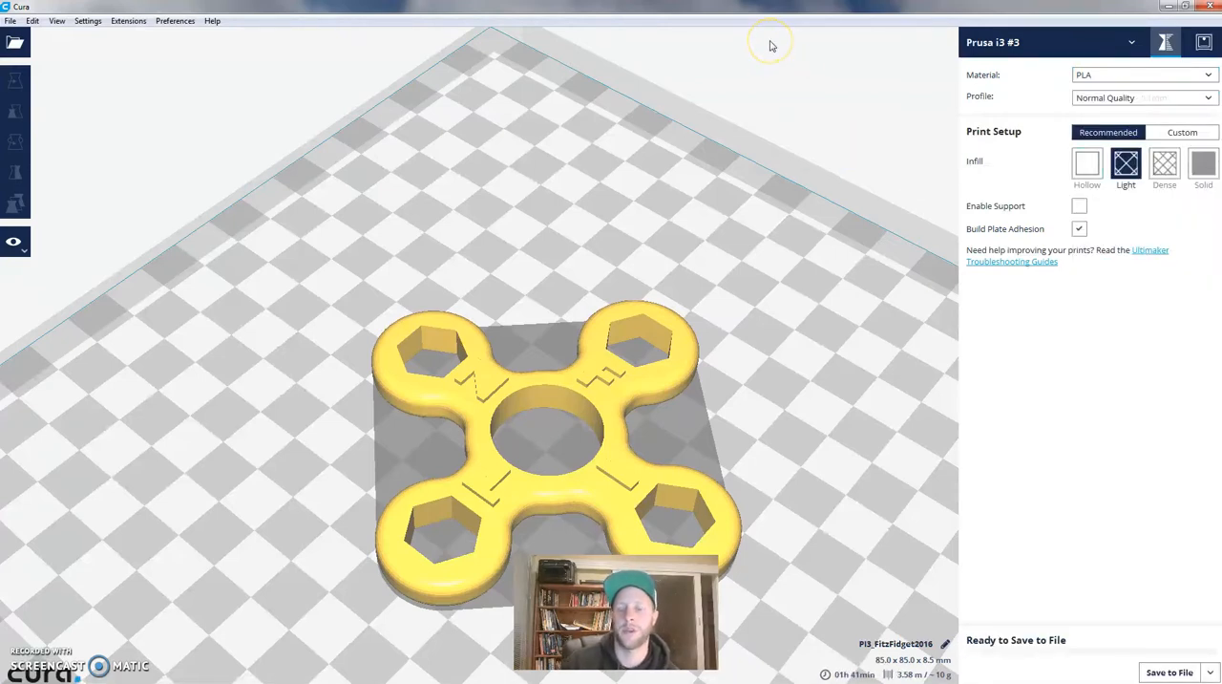
click(1093, 84)
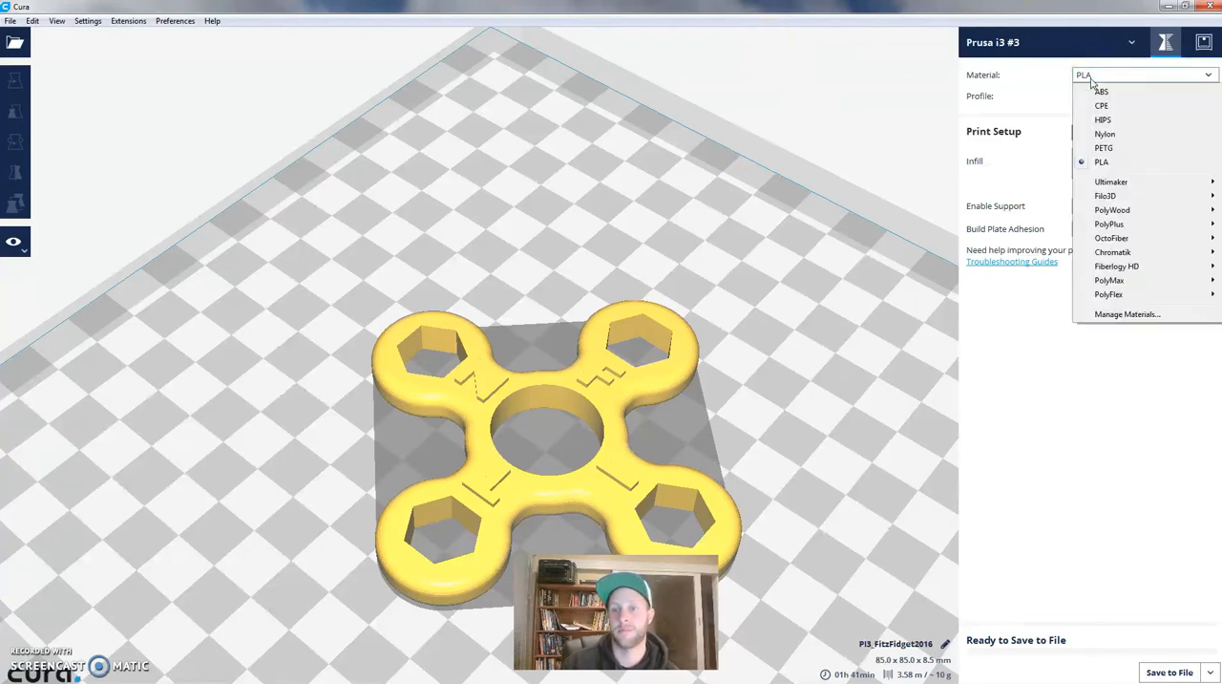
click(1103, 165)
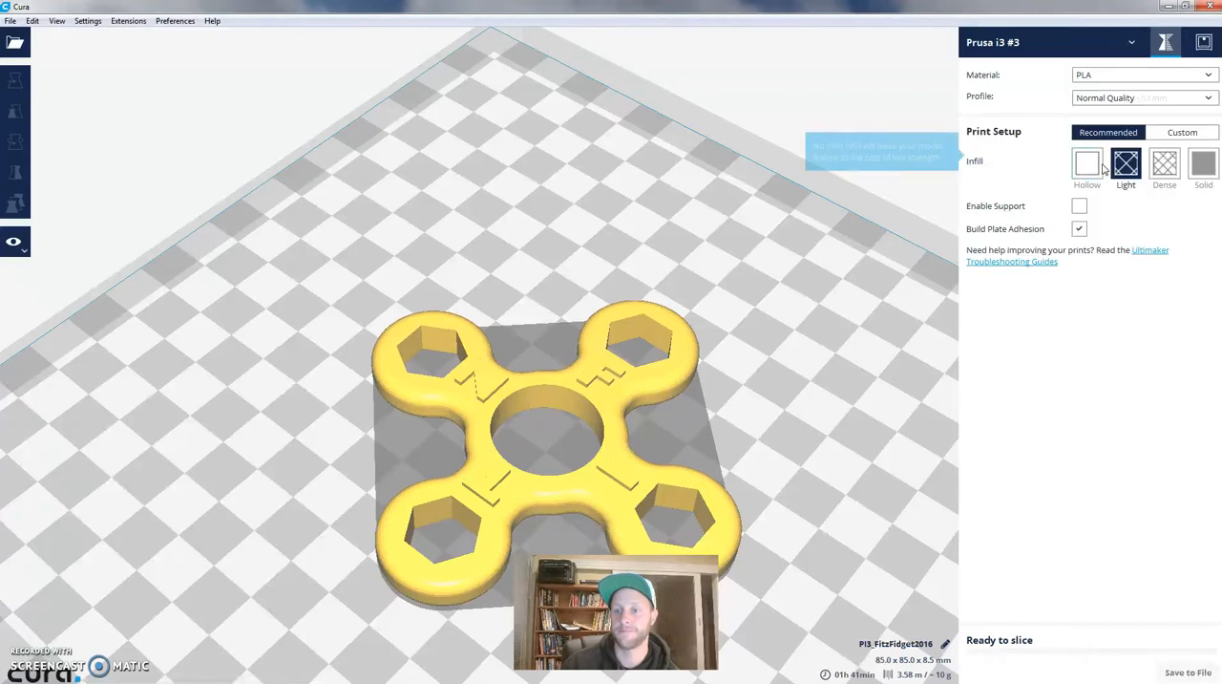
click(1104, 75)
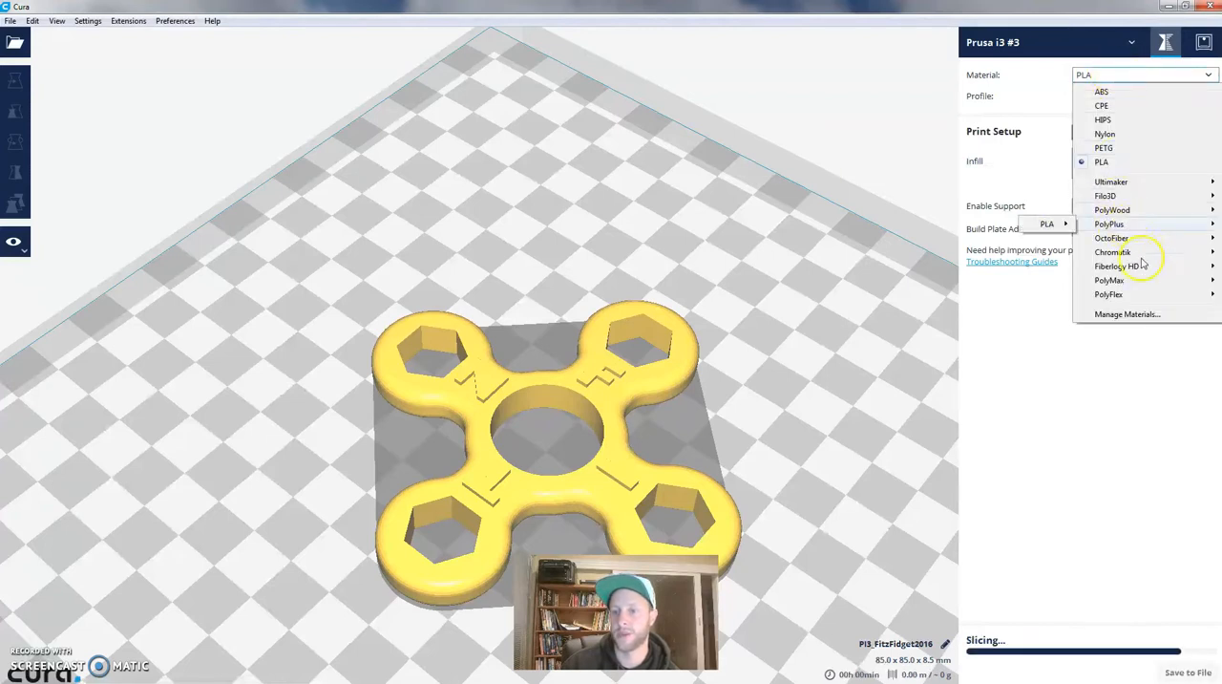
click(863, 122)
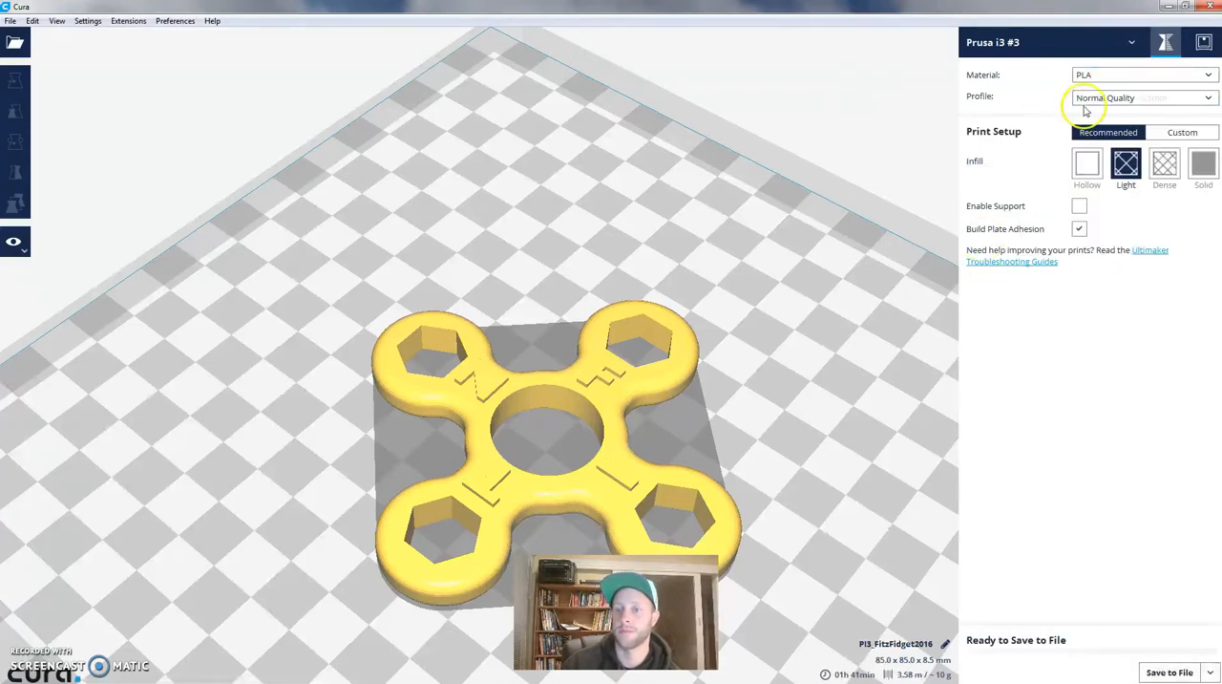
click(1132, 99)
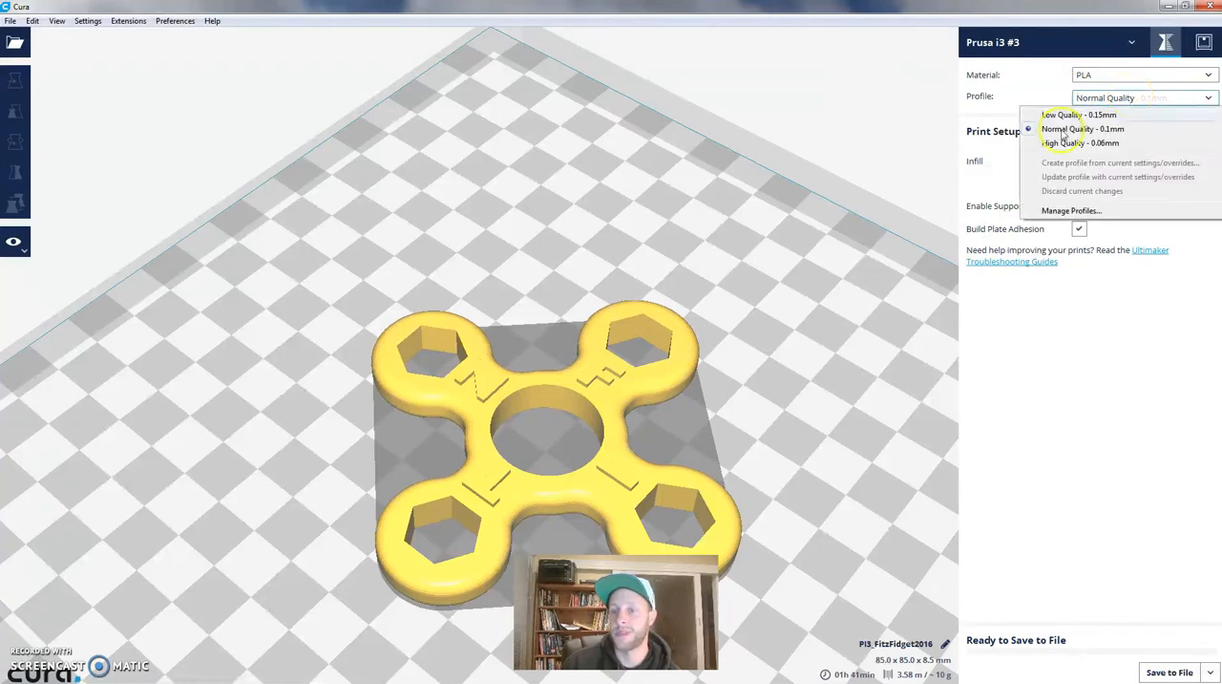
click(912, 129)
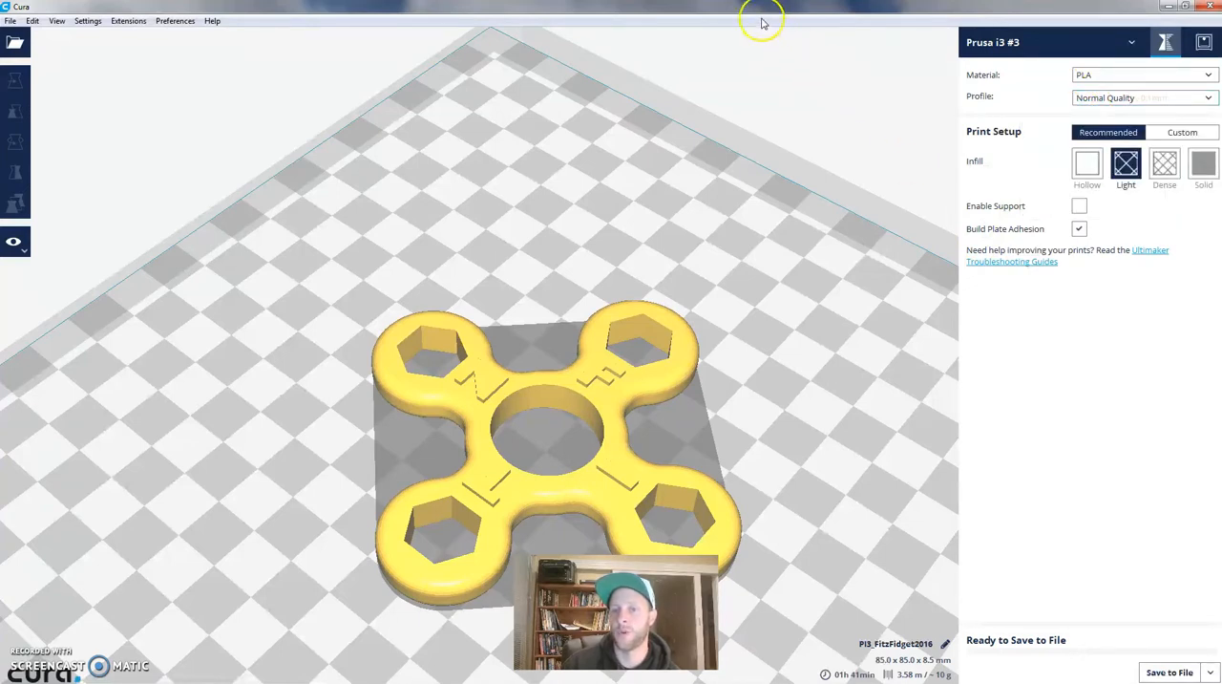
- In the custom print setup, set the layer height to 0.25 mm and the infill density to 40%
click(1174, 132)
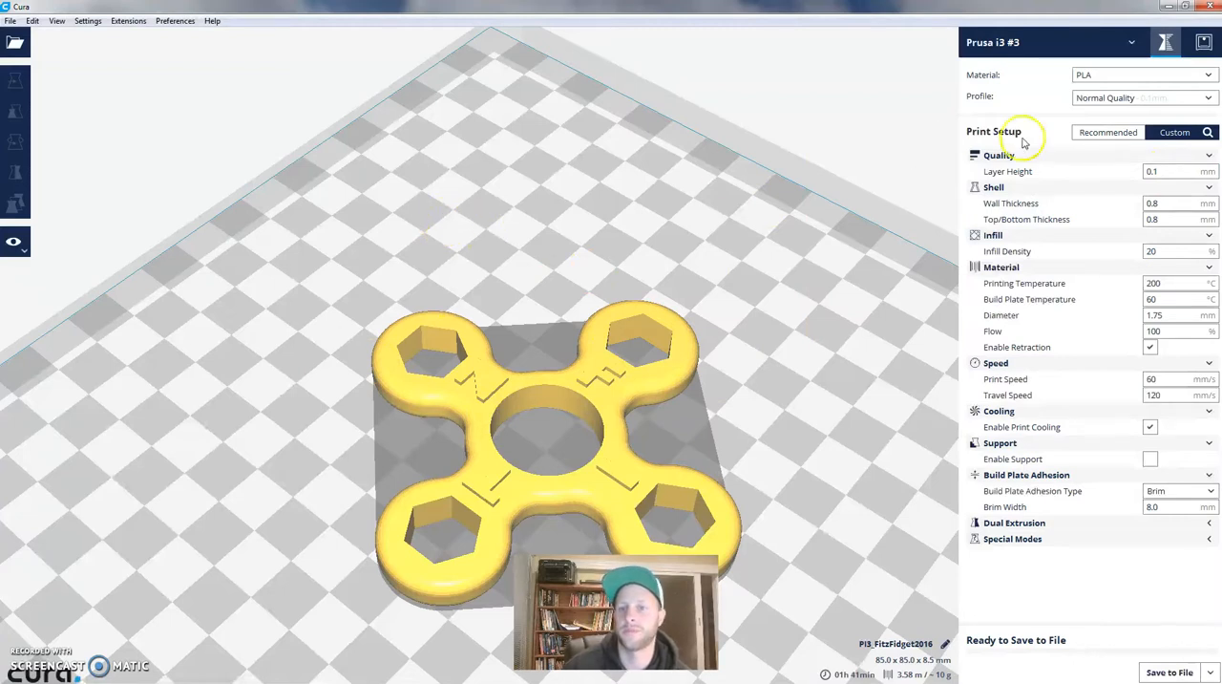
click(1160, 172)
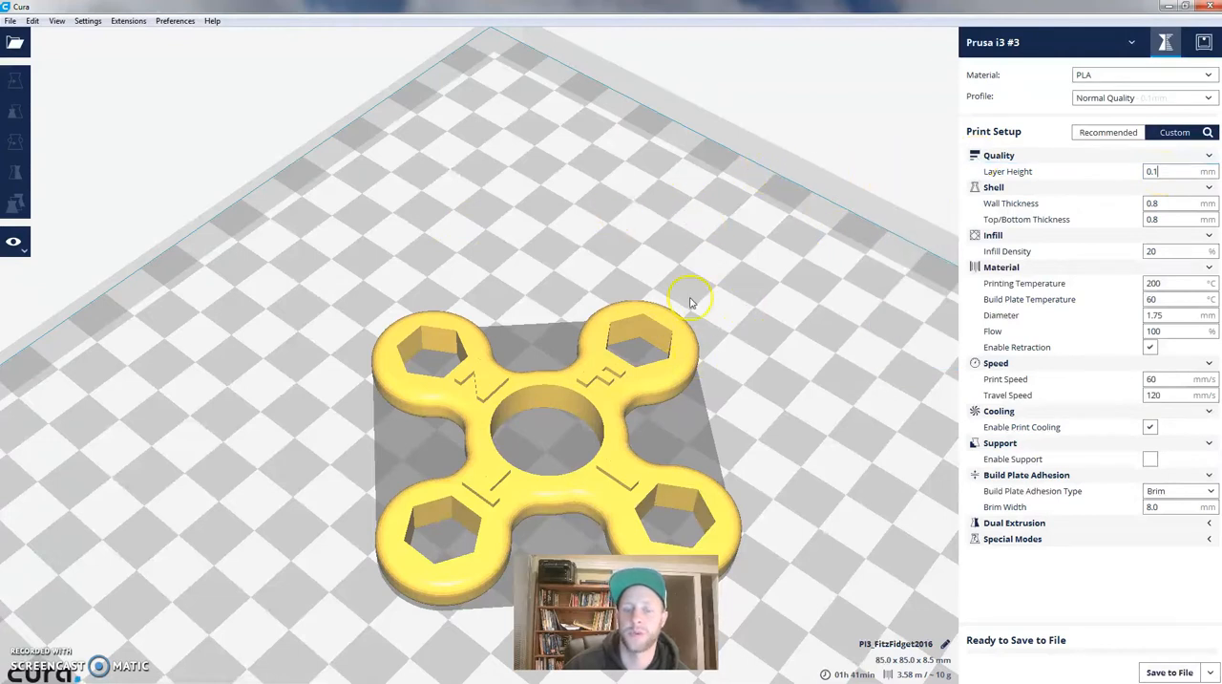
drag(1174, 173, 1133, 178)
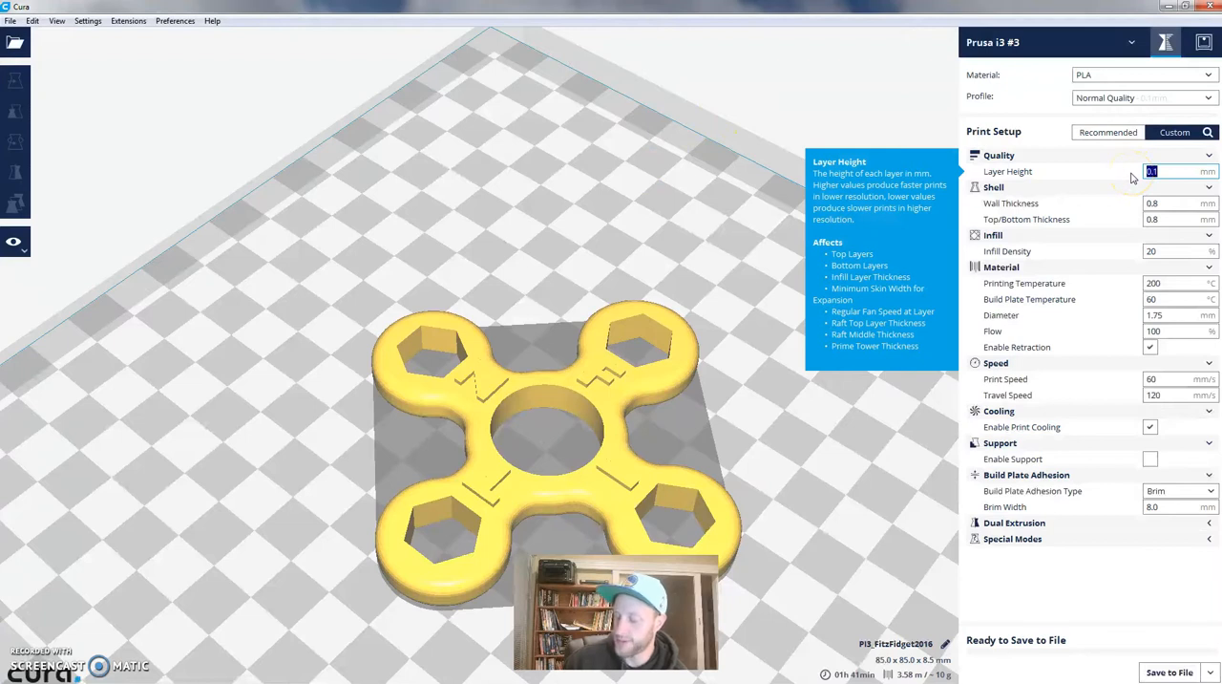
text(0)
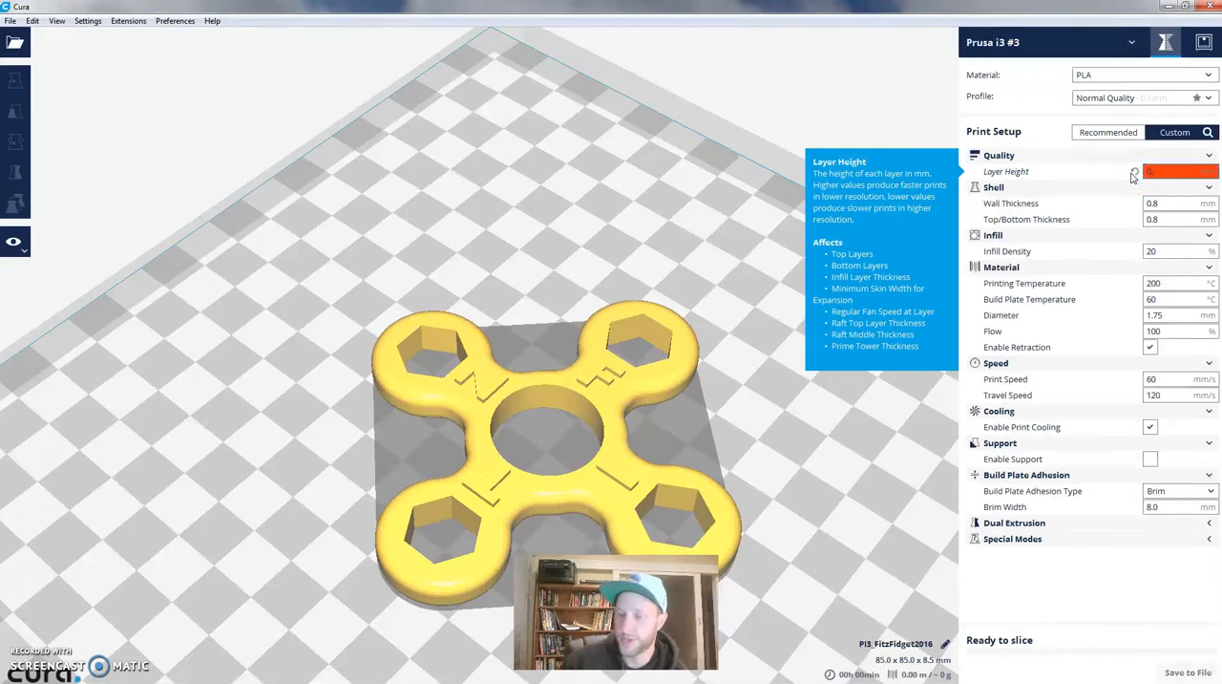
text(.25)
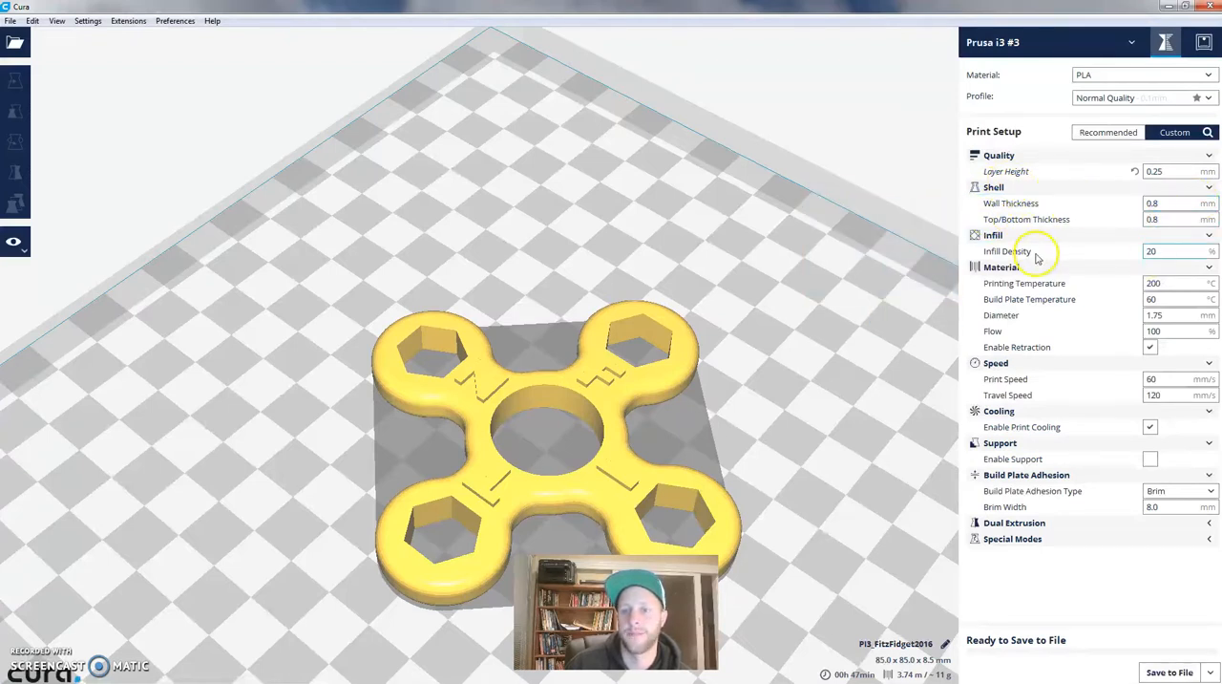
double_click(1159, 251)
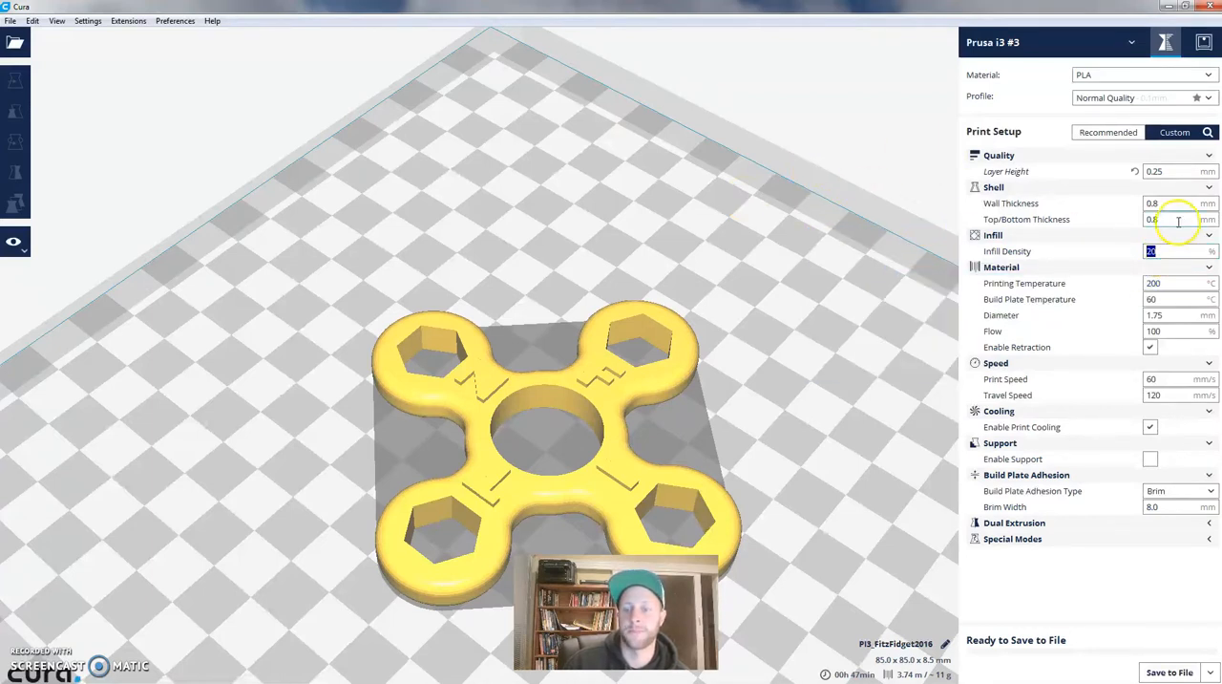
text(40)
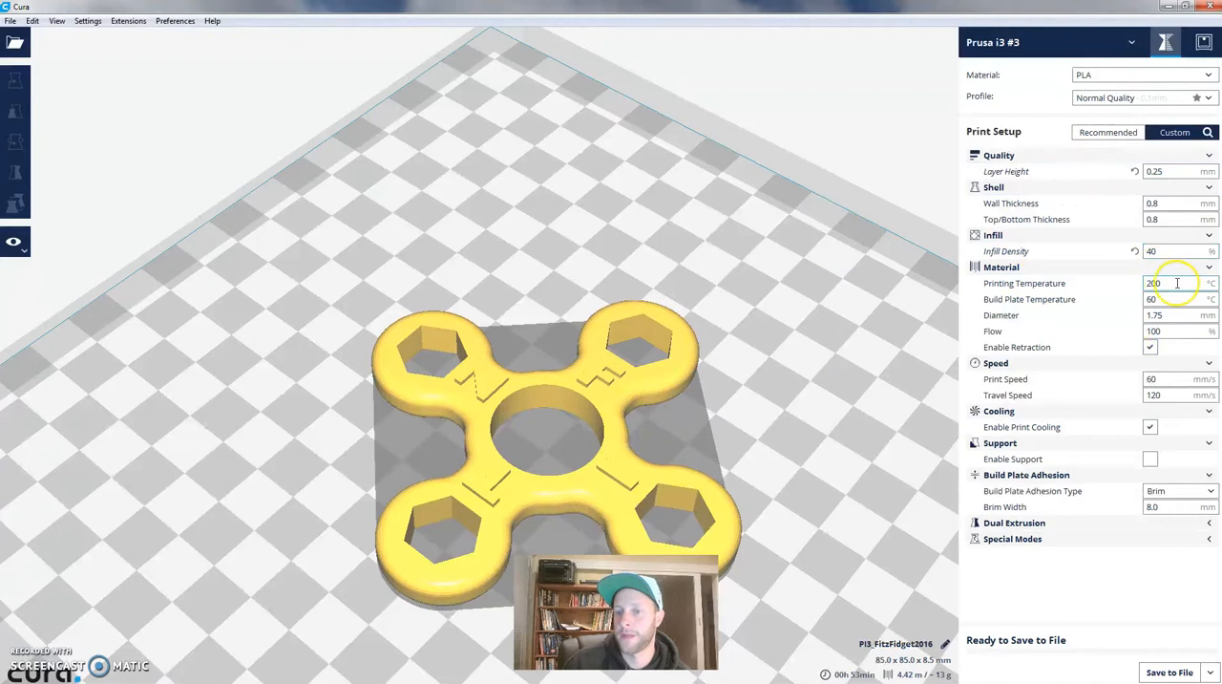
- Set the printing temperature to 210 °C and the build plate temperature to 60 °C
drag(1177, 283, 1110, 263)
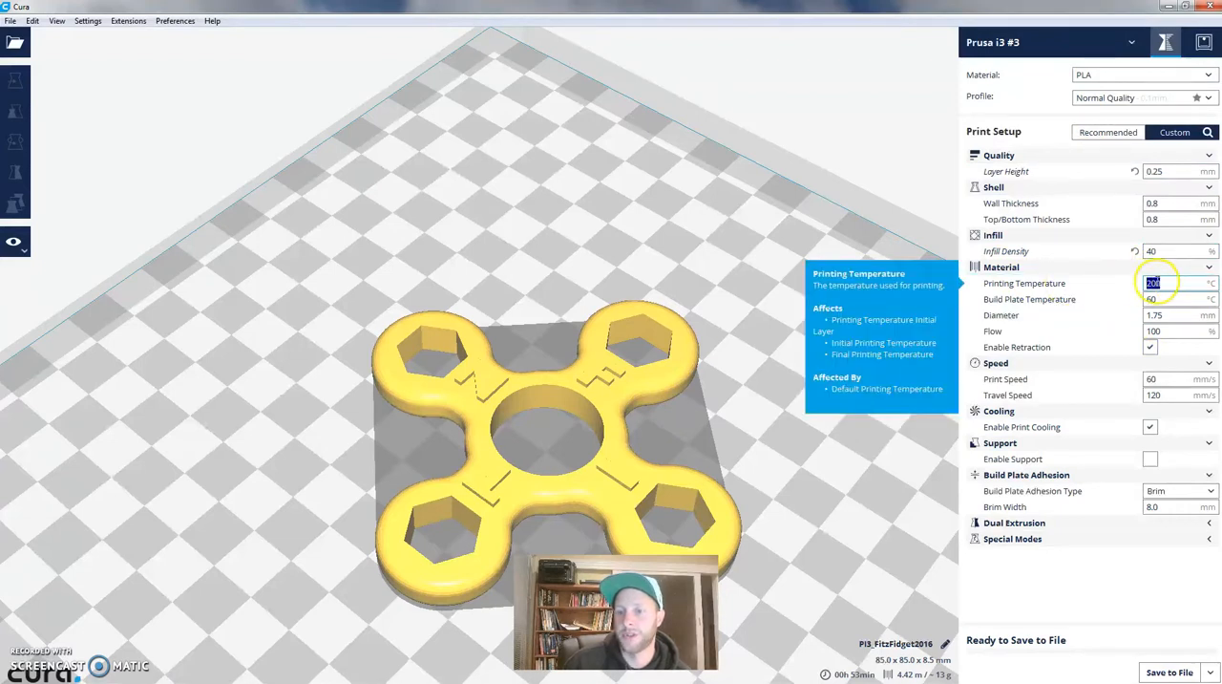
text(10)
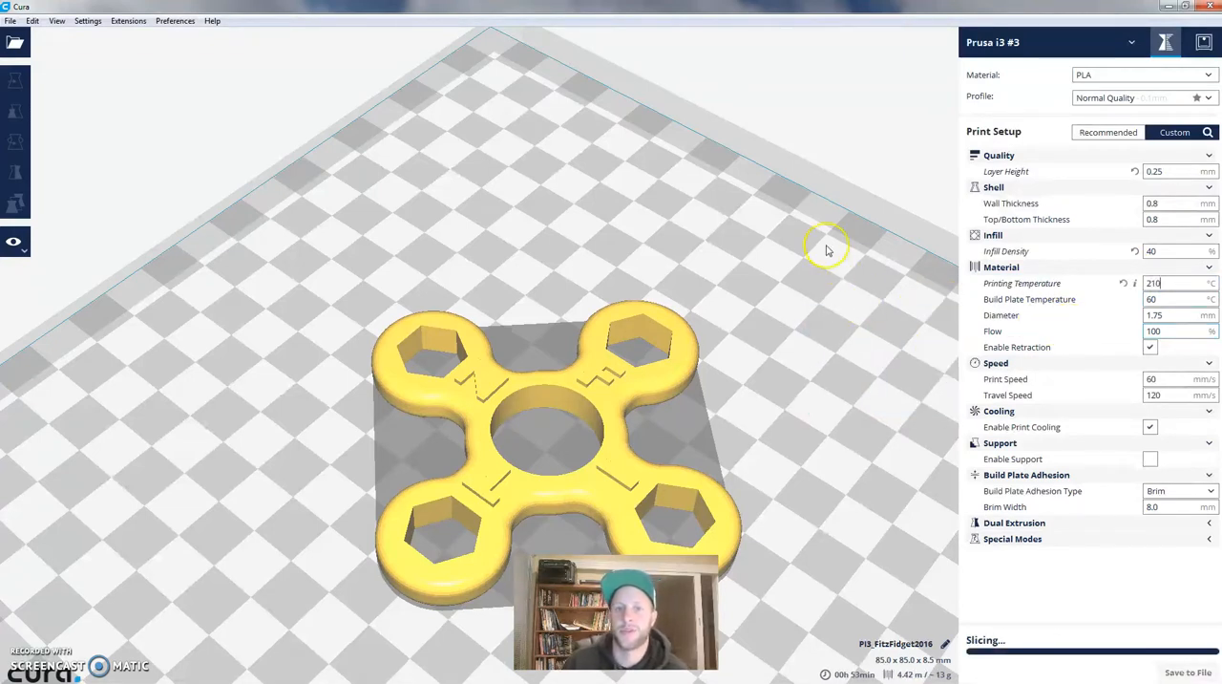
click(544, 399)
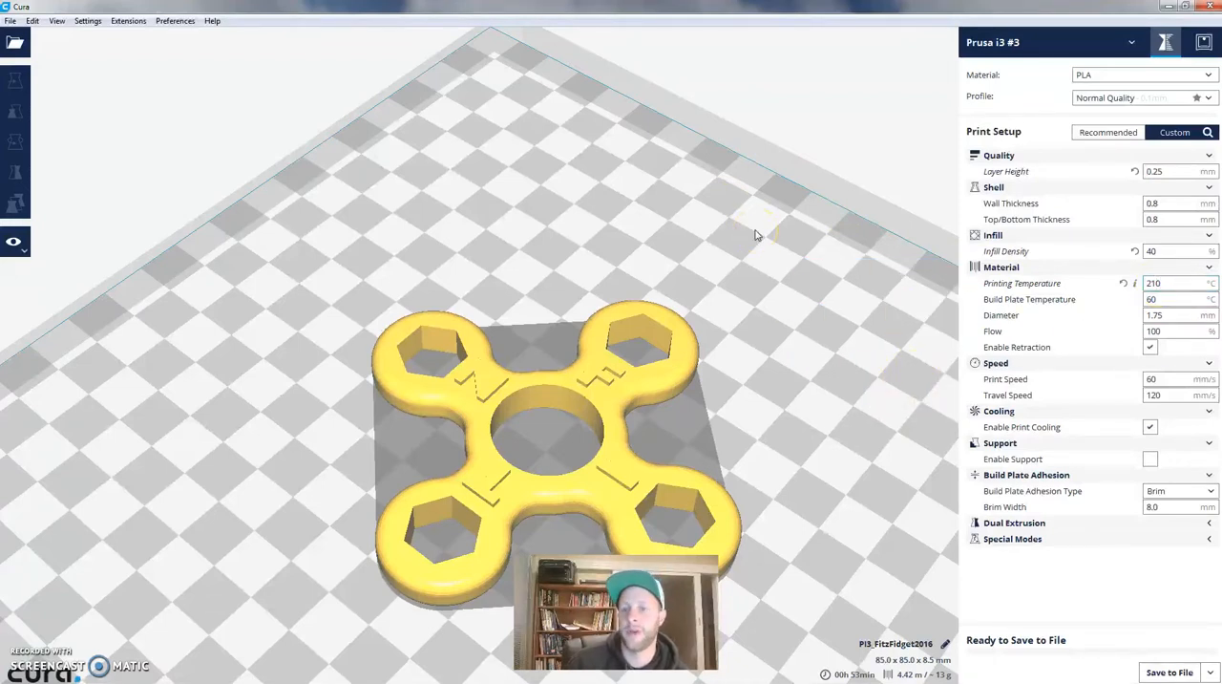
double_click(1162, 282)
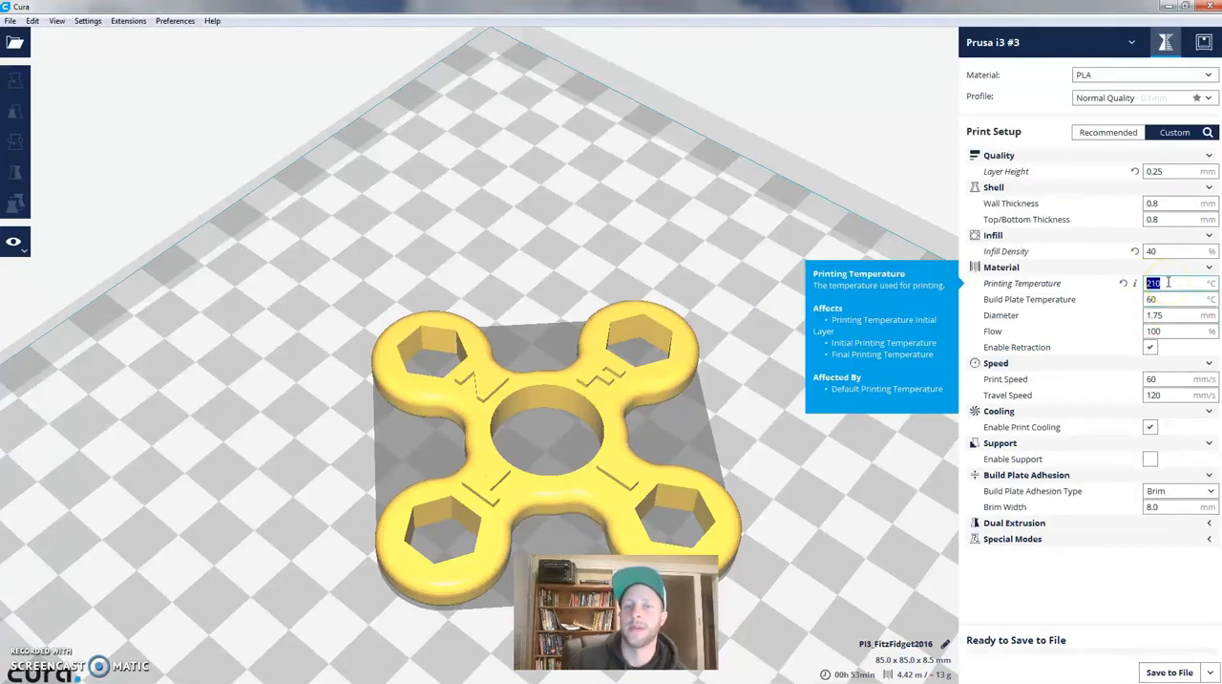
click(1173, 299)
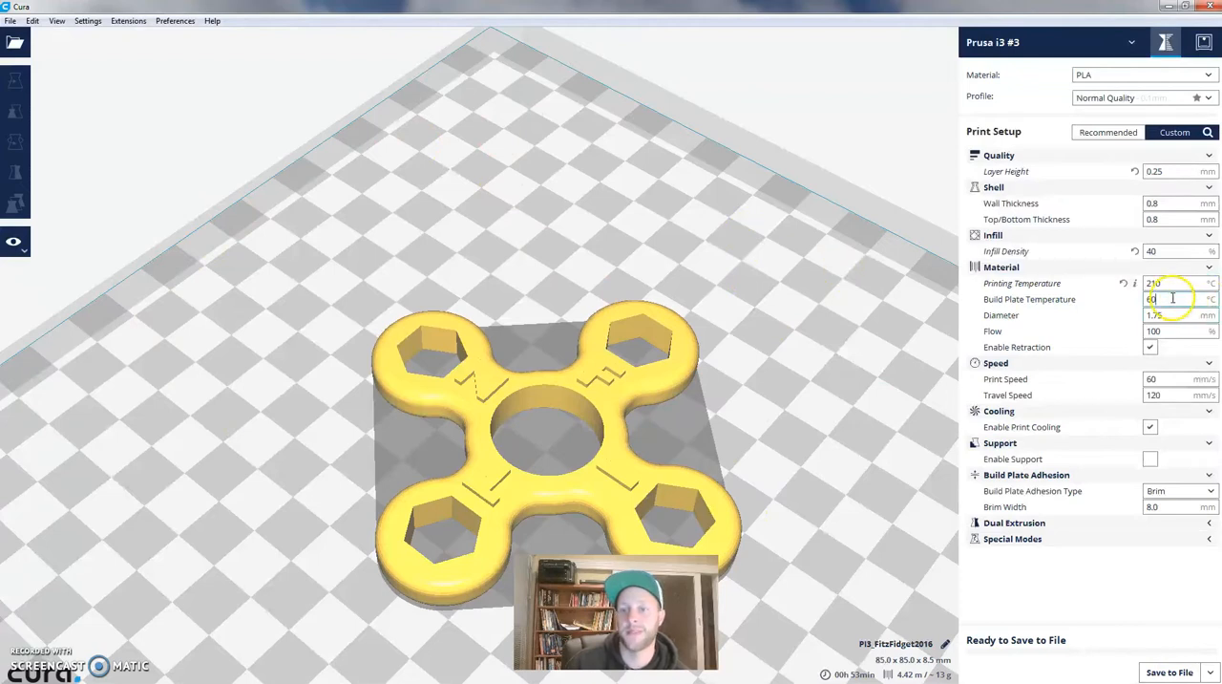
mouse_move(1171, 298)
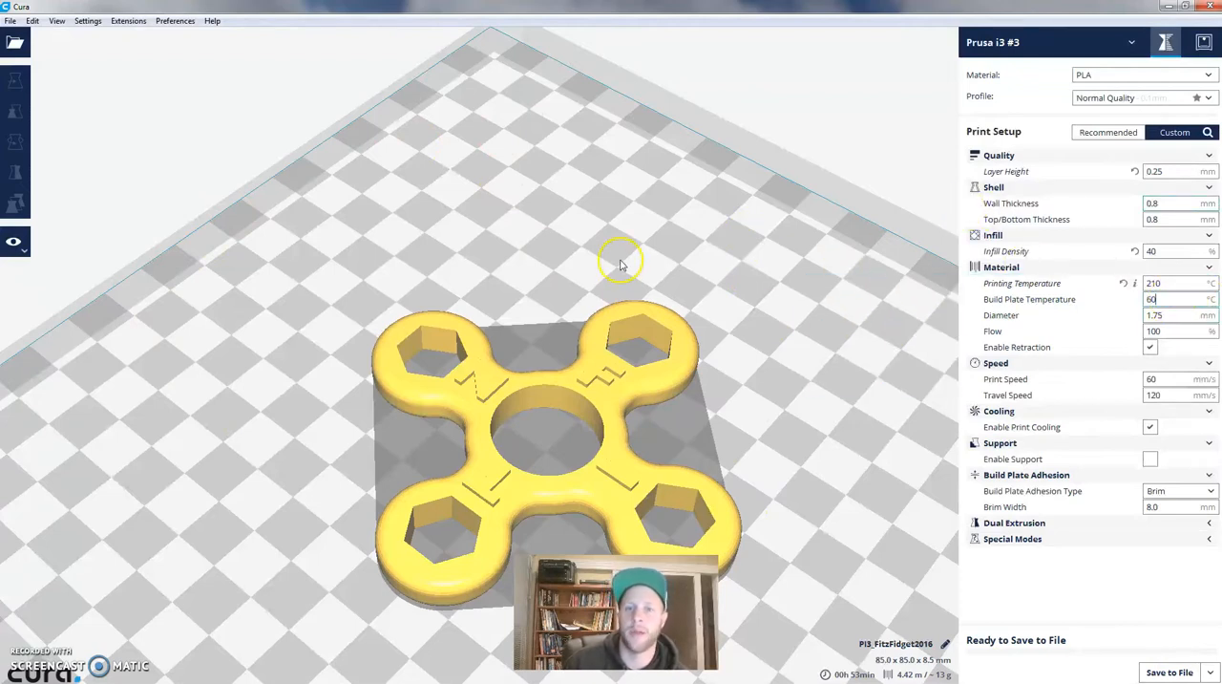
click(1161, 285)
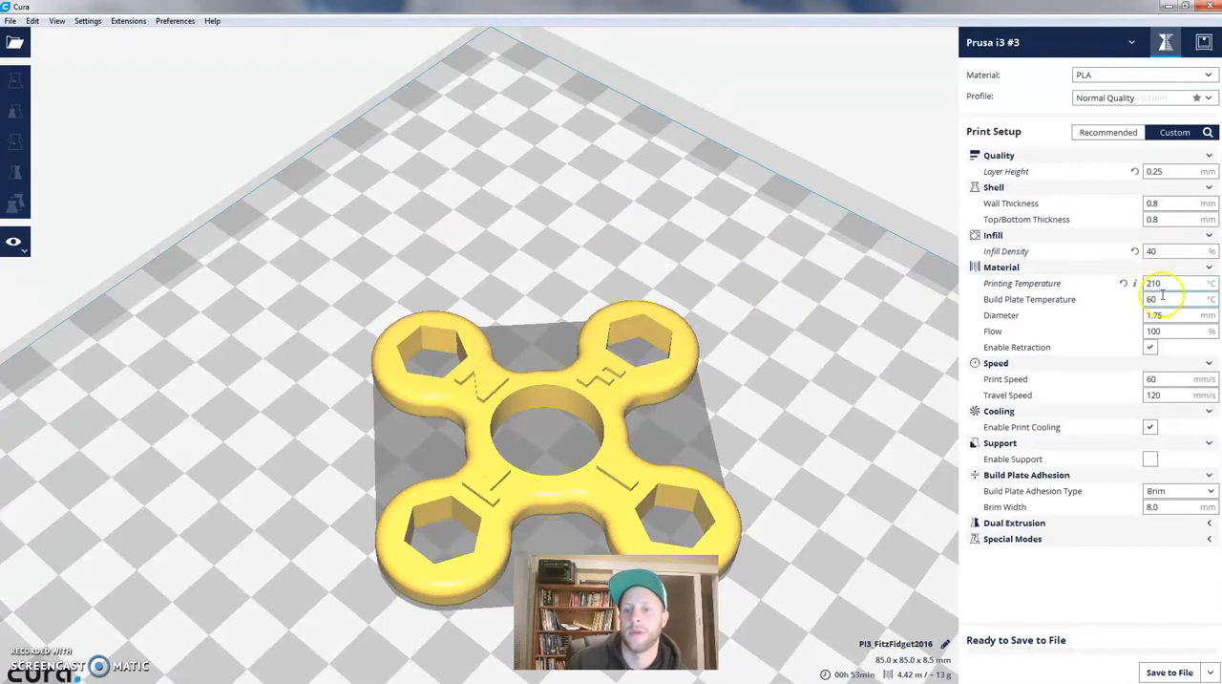
mouse_move(1163, 284)
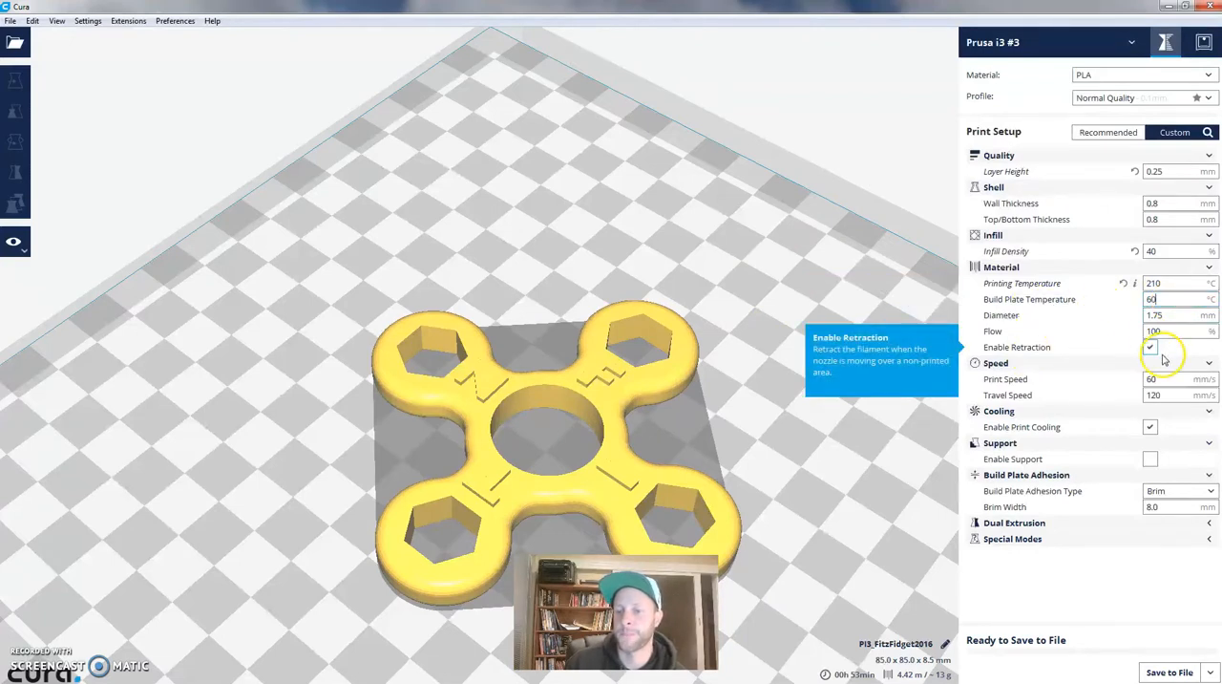
- Set the print speed to 50 mm/s and the travel speed to 80 mm/s
double_click(1145, 380)
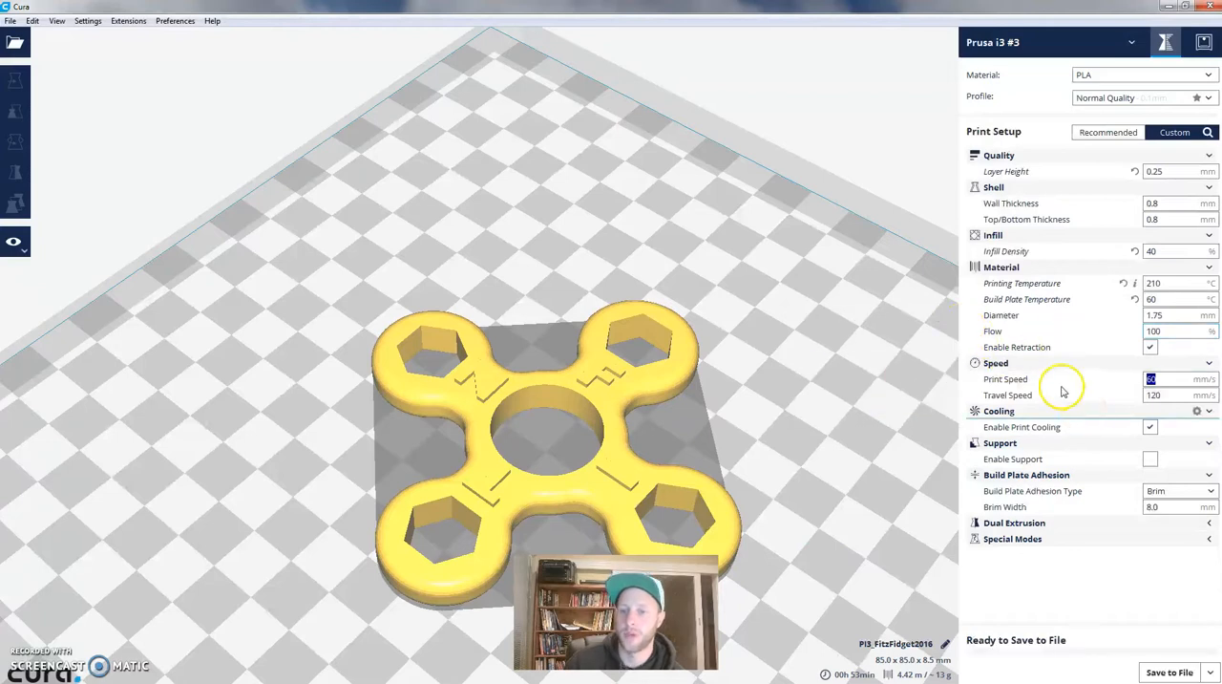
text(50)
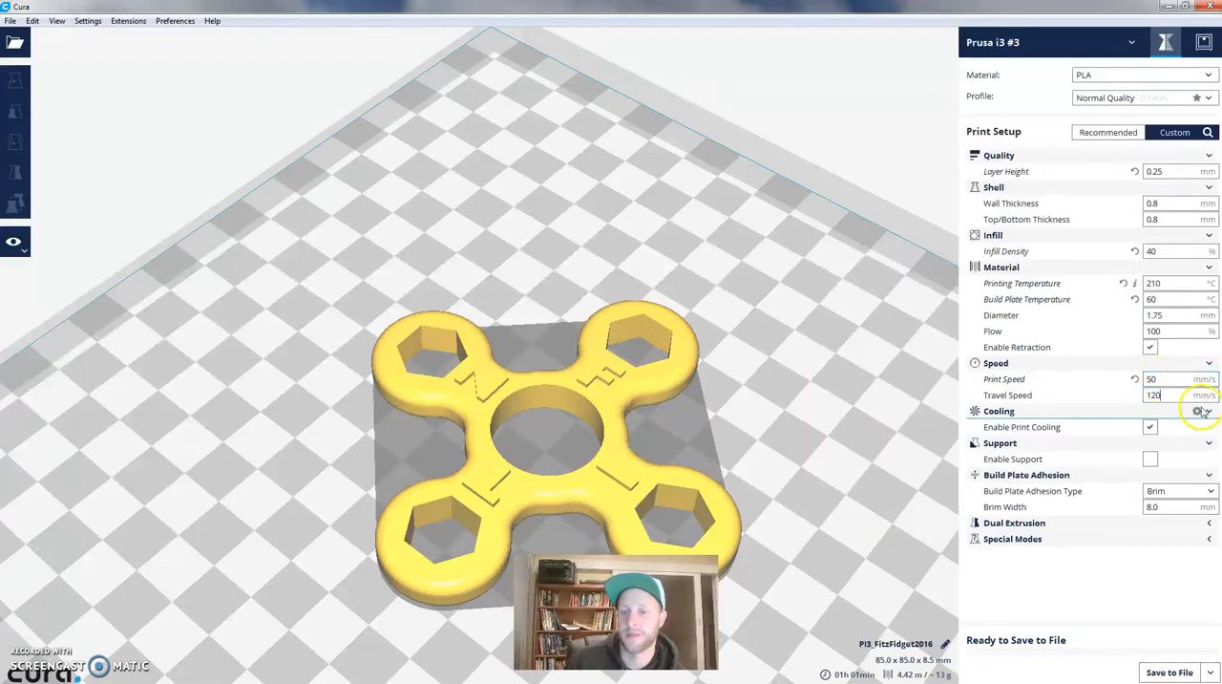
double_click(1153, 395)
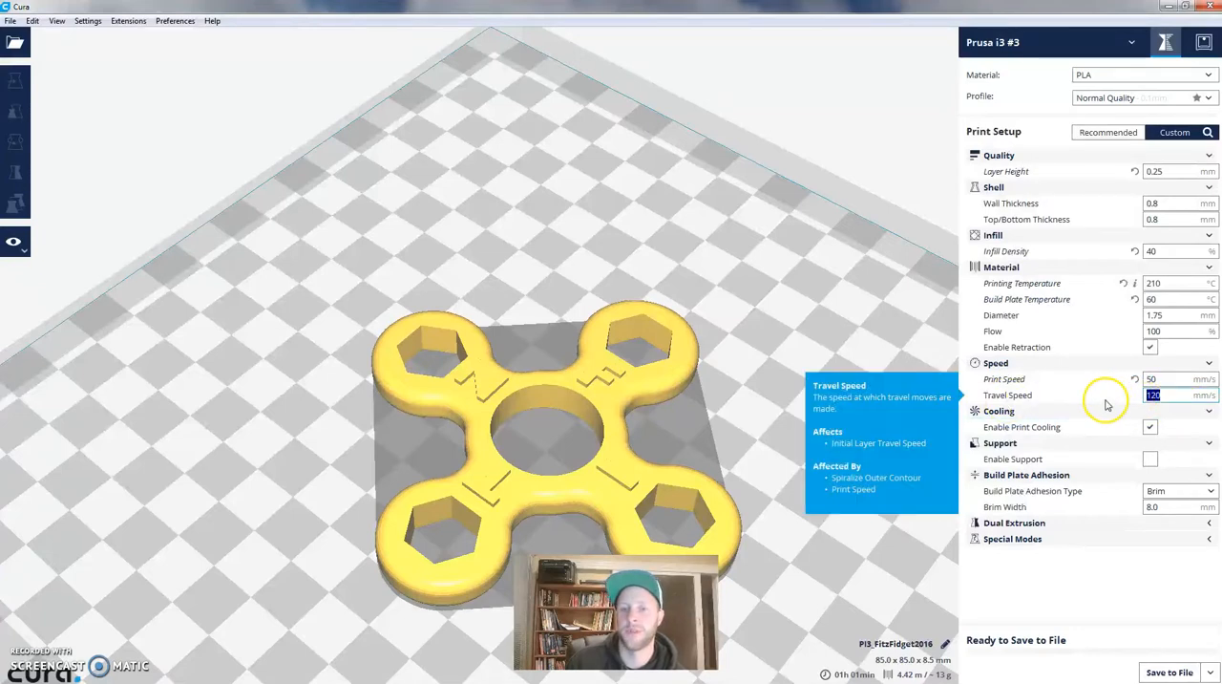
text(80)
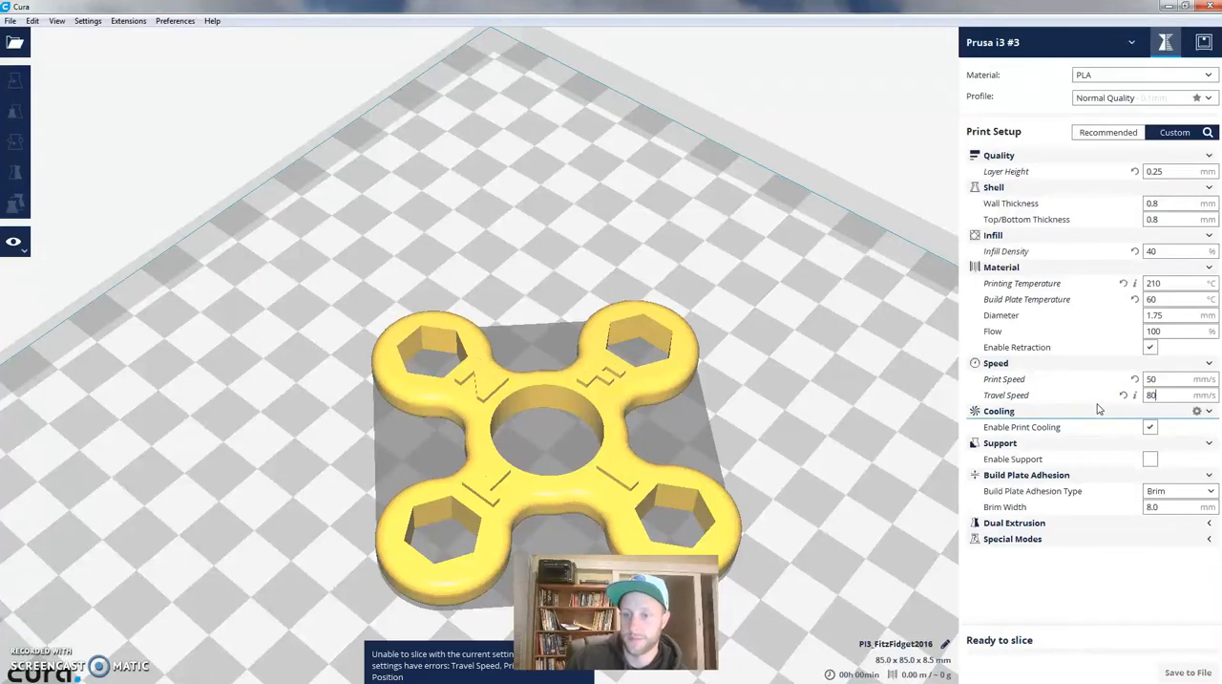
click(1174, 382)
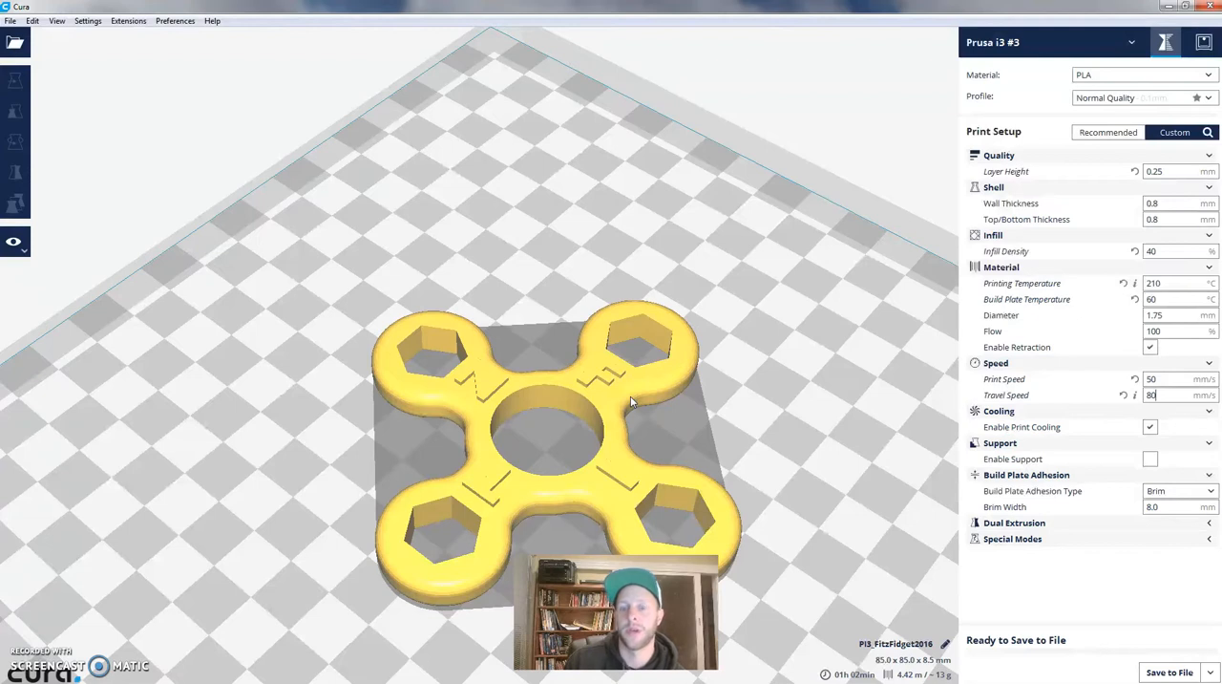
- Keep support structures disabled and set the build plate adhesion type to None
click(1151, 462)
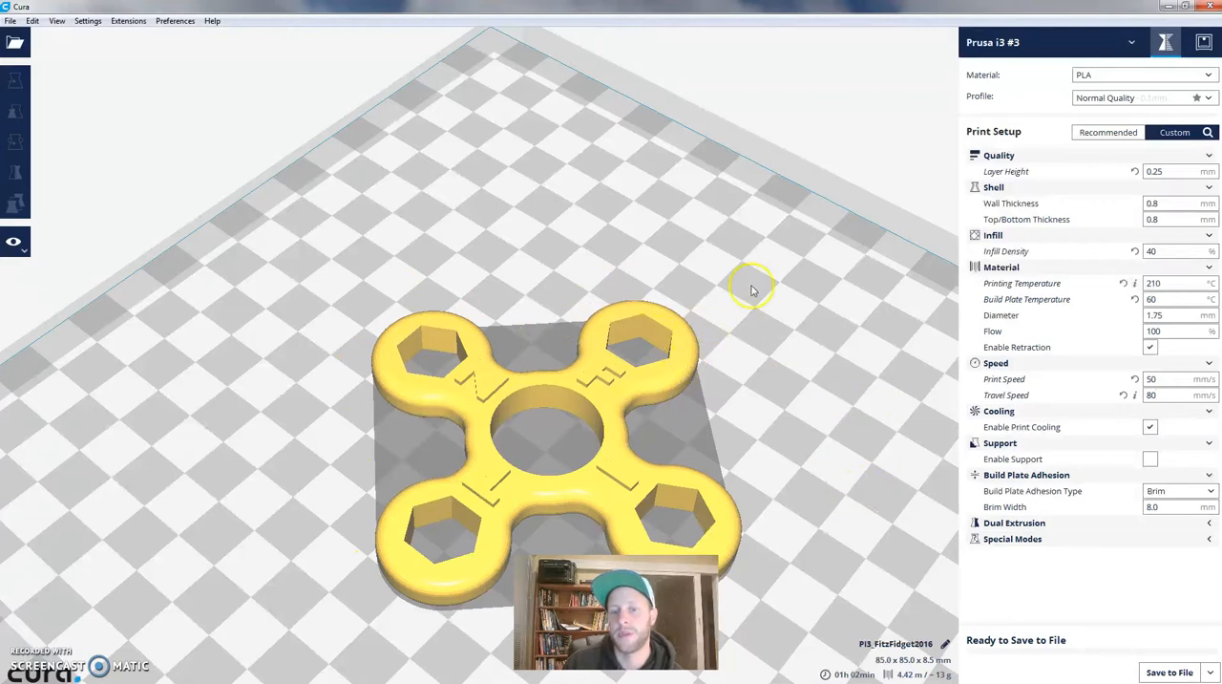
click(1176, 493)
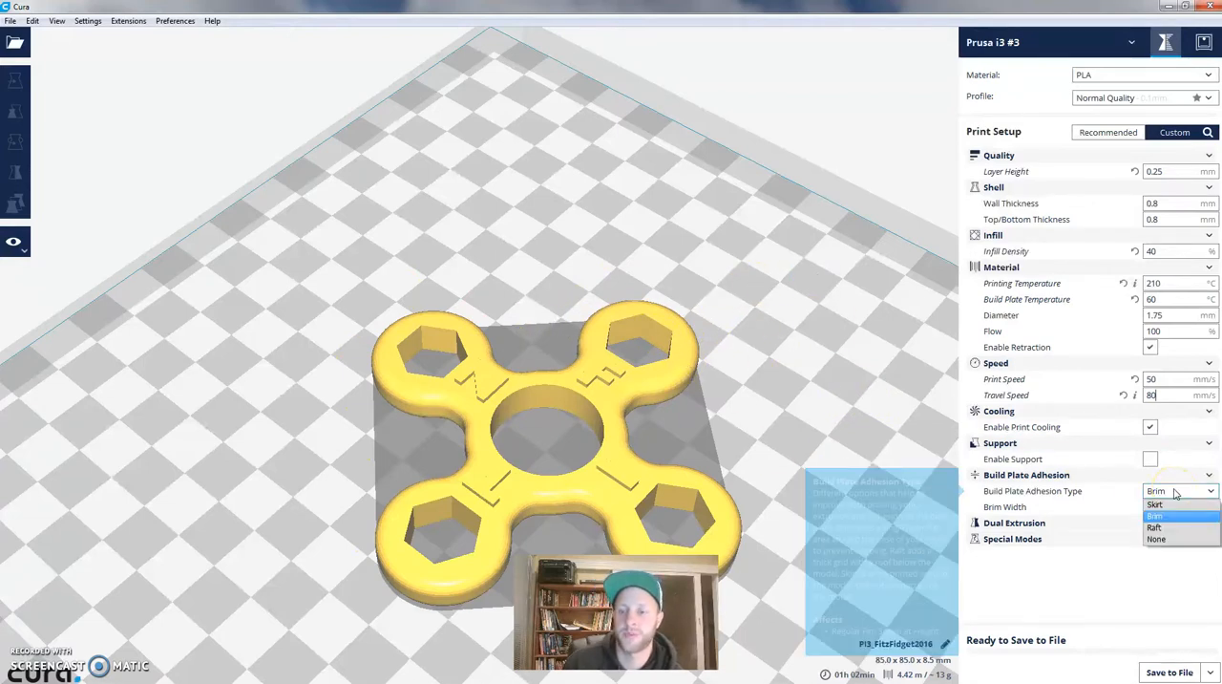
click(1170, 541)
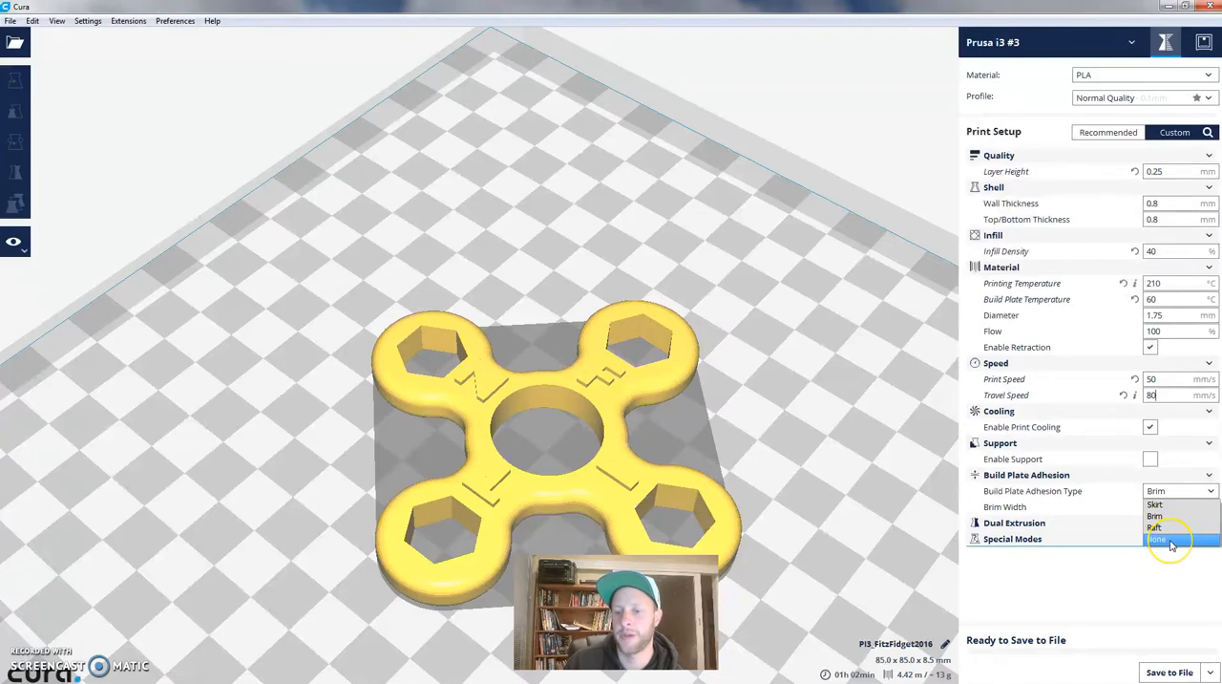
click(1169, 491)
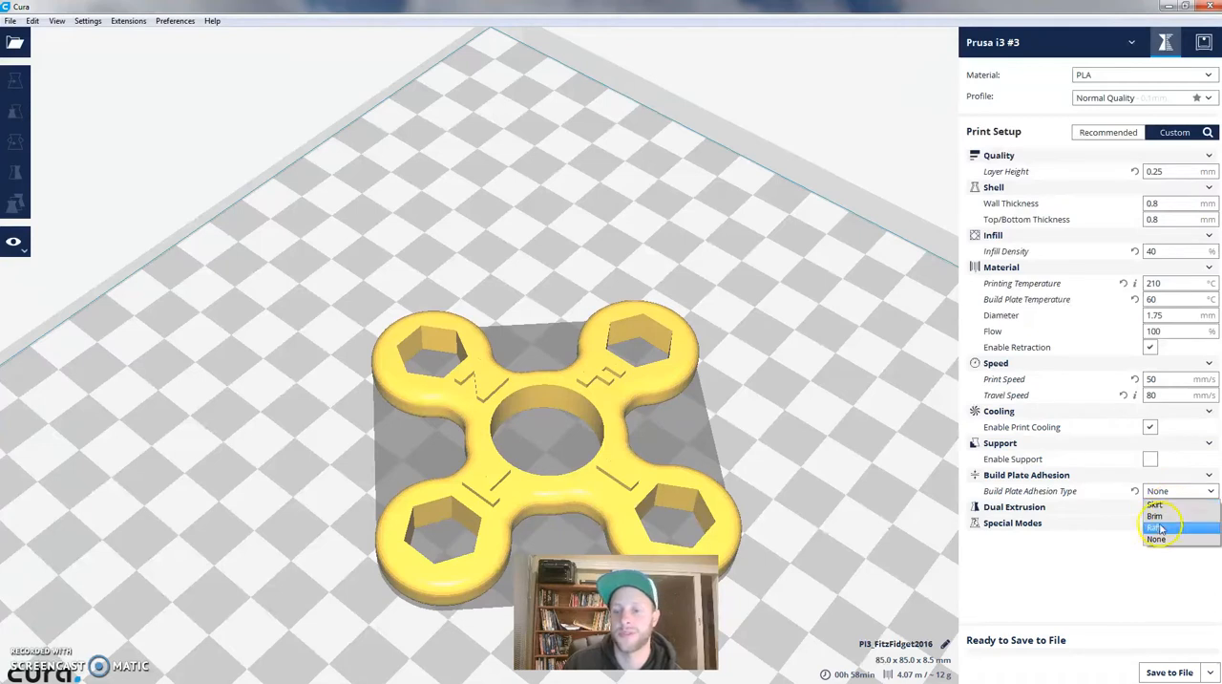
click(1163, 540)
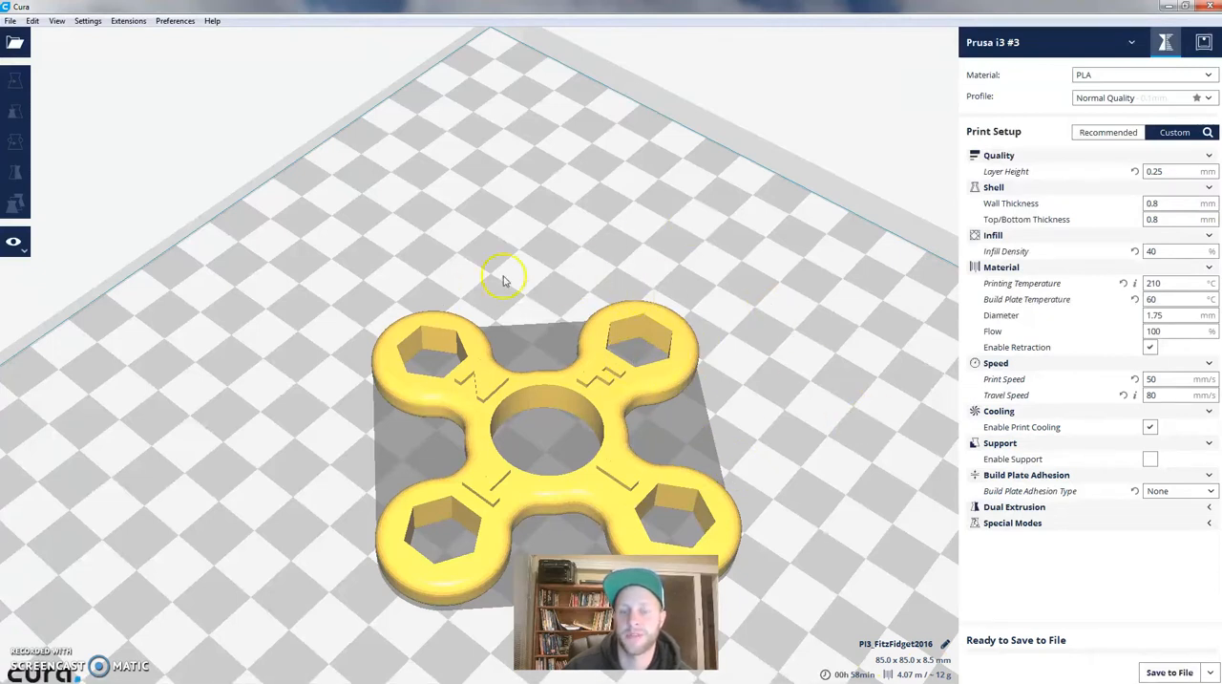
- Check the printer's technical specifications in the Snipping Tool, then return to Cura and view the spinner on the build plate
drag(0, 344, 650, 36)
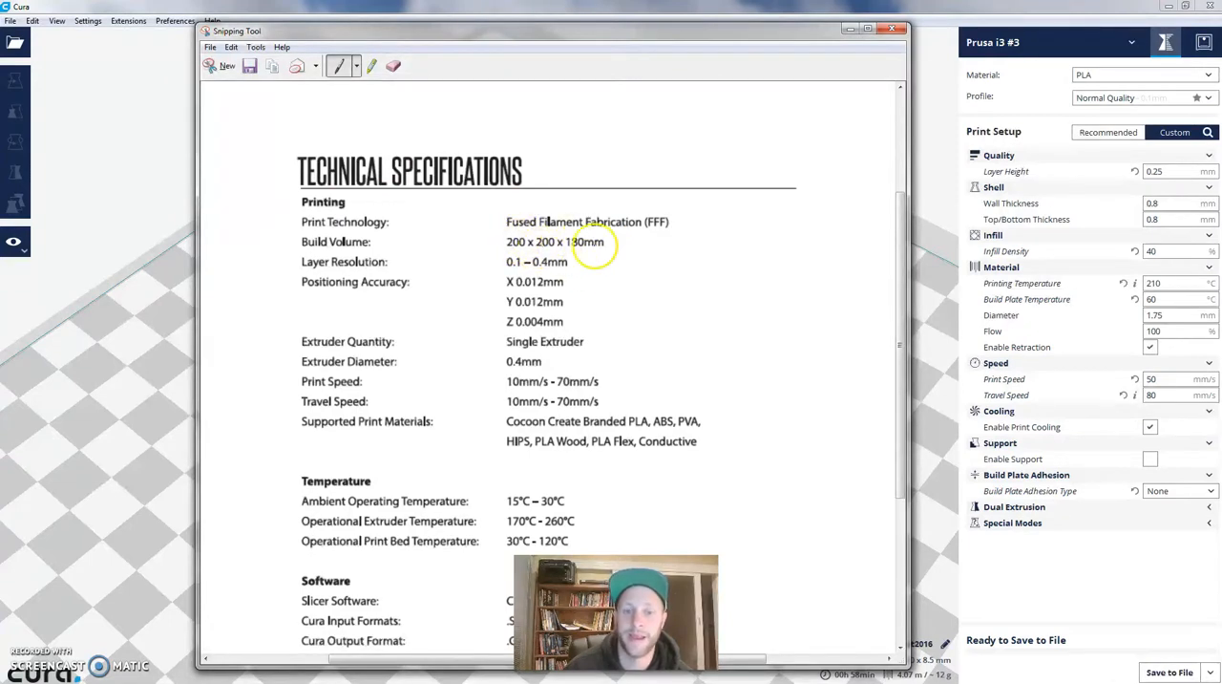
click(849, 28)
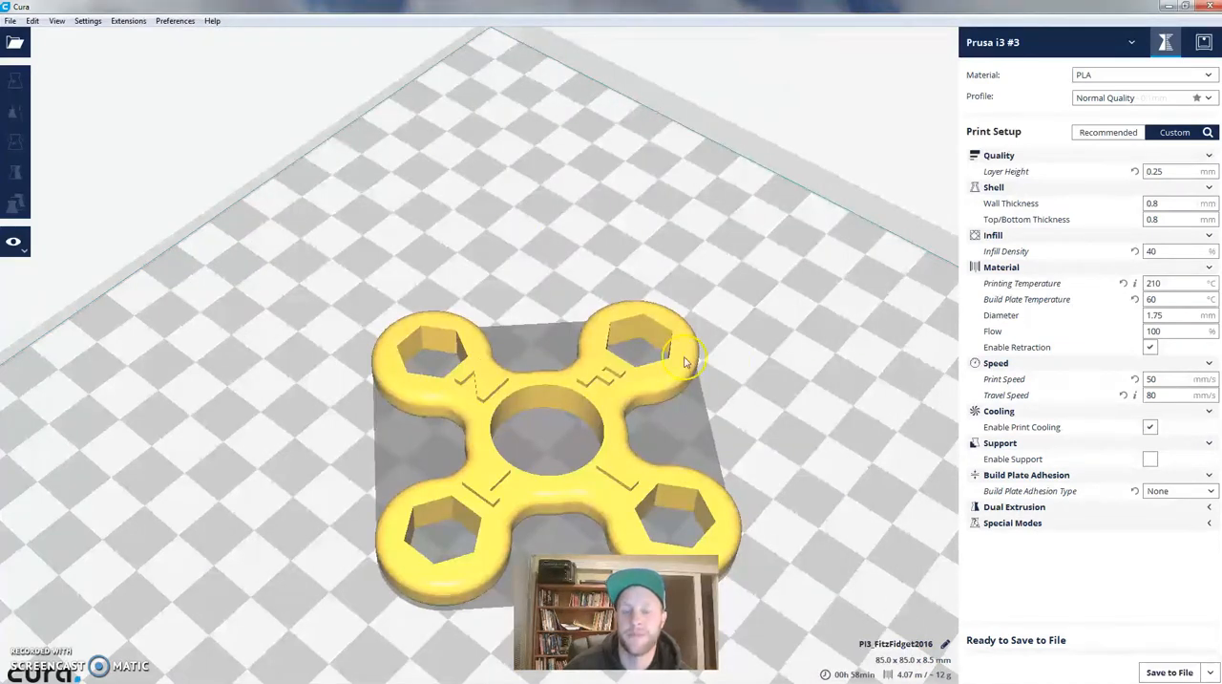
scroll(688, 358, down, 3)
scroll(605, 301, up, 2)
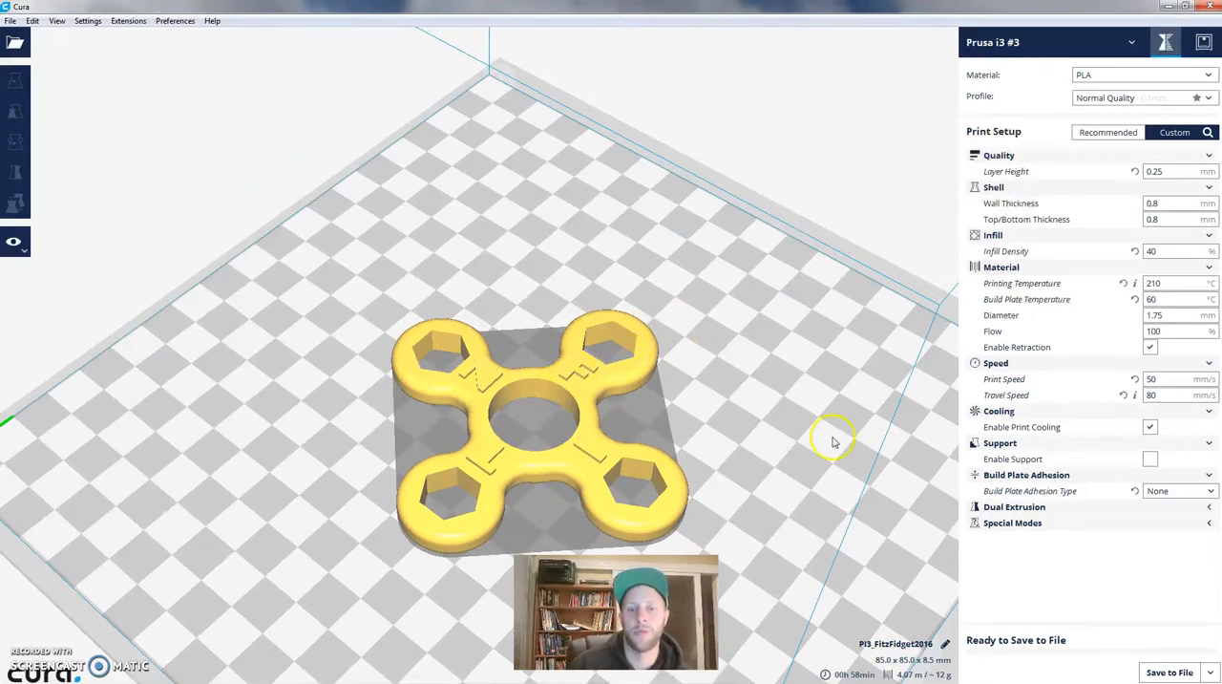
scroll(689, 377, down, 2)
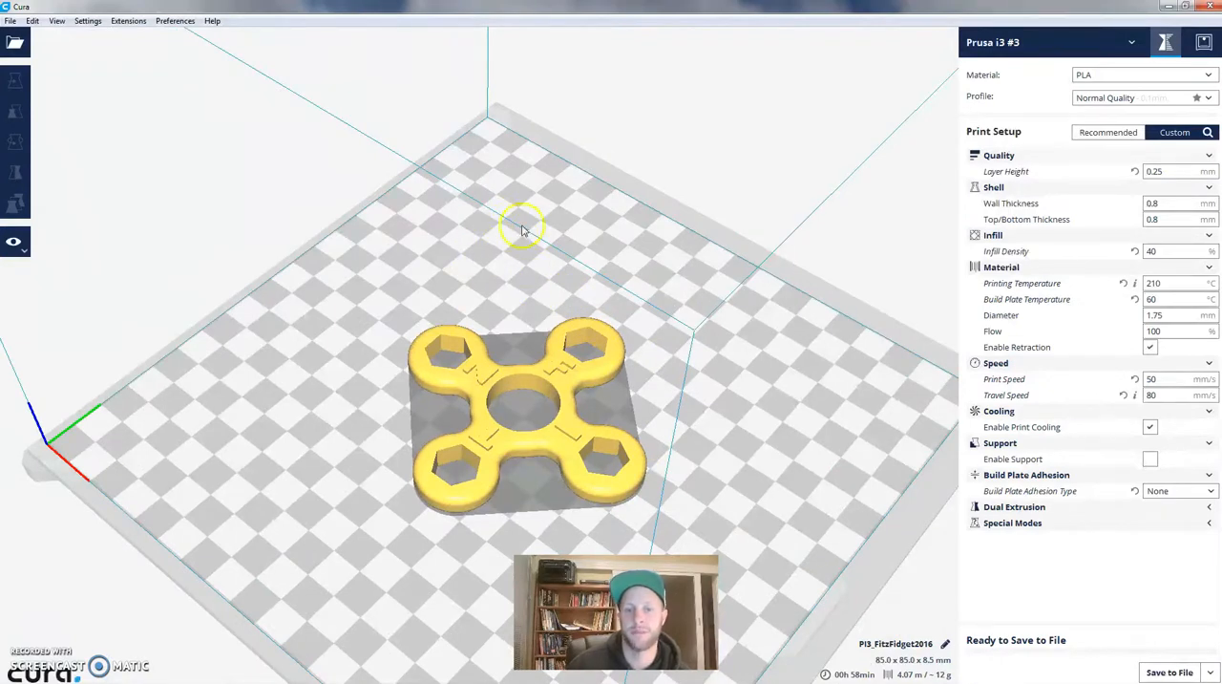
- Load a second copy of the FitzFidget2016 model from the Desktop
click(29, 46)
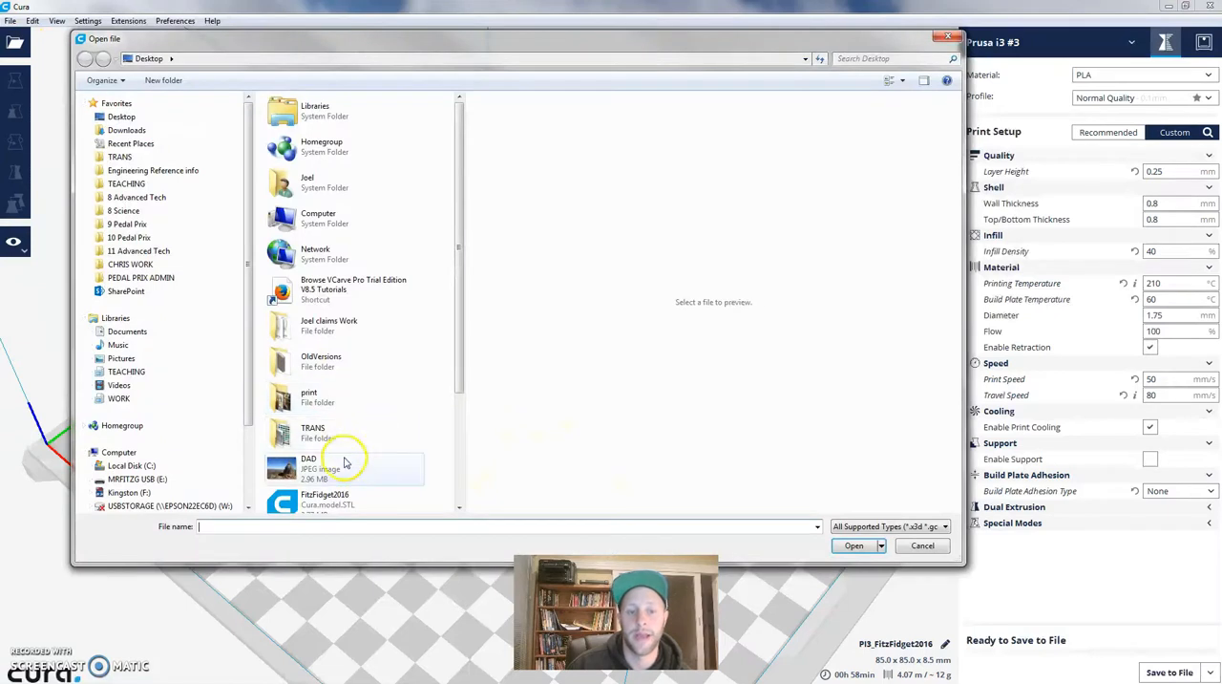
drag(456, 321, 456, 368)
click(334, 440)
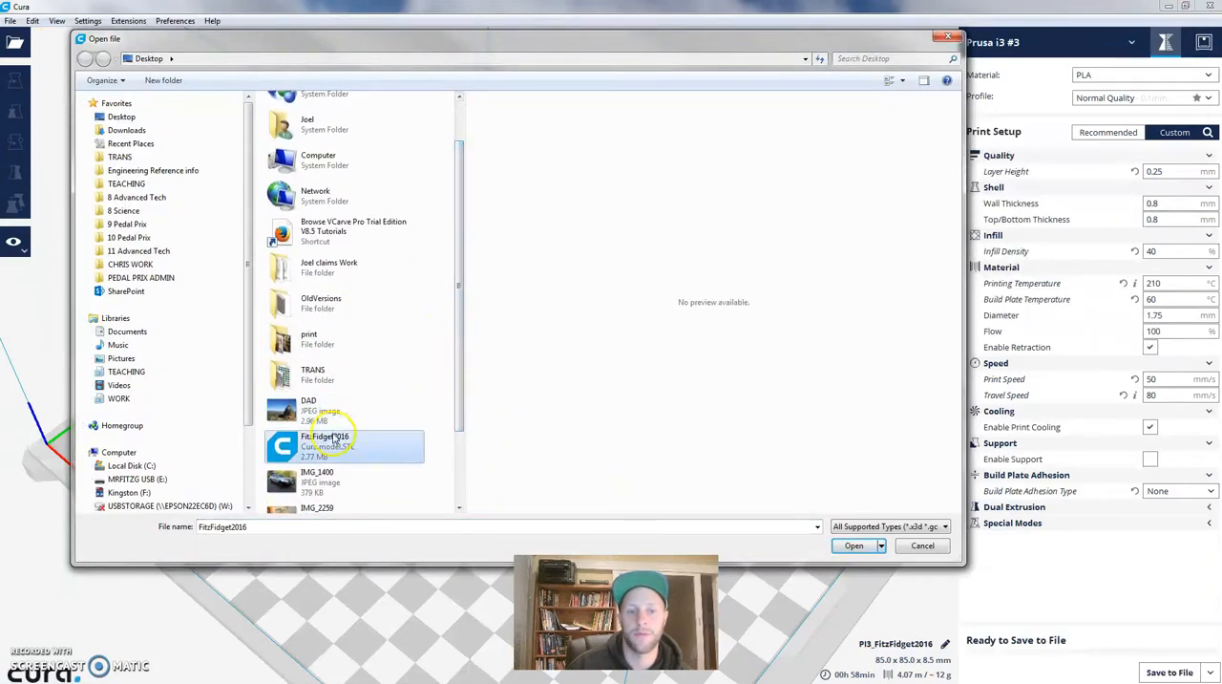
click(853, 545)
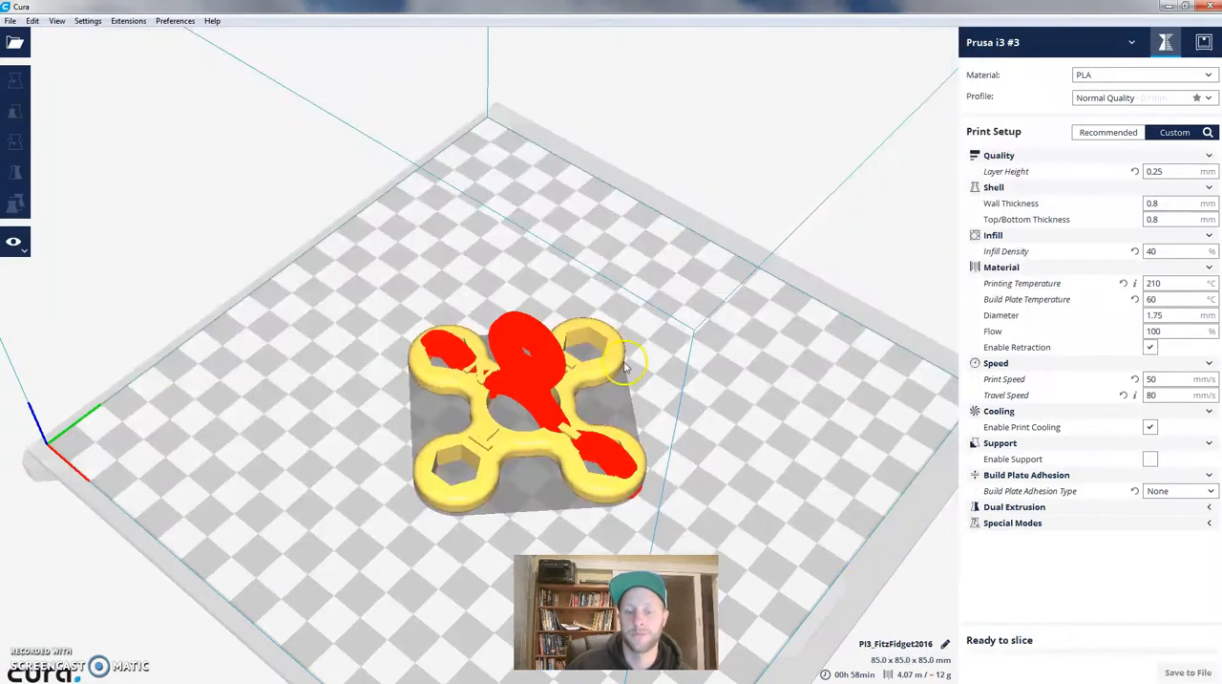
- Rotate the newly loaded spinner around its red axis so it lies flat on the build plate
click(512, 380)
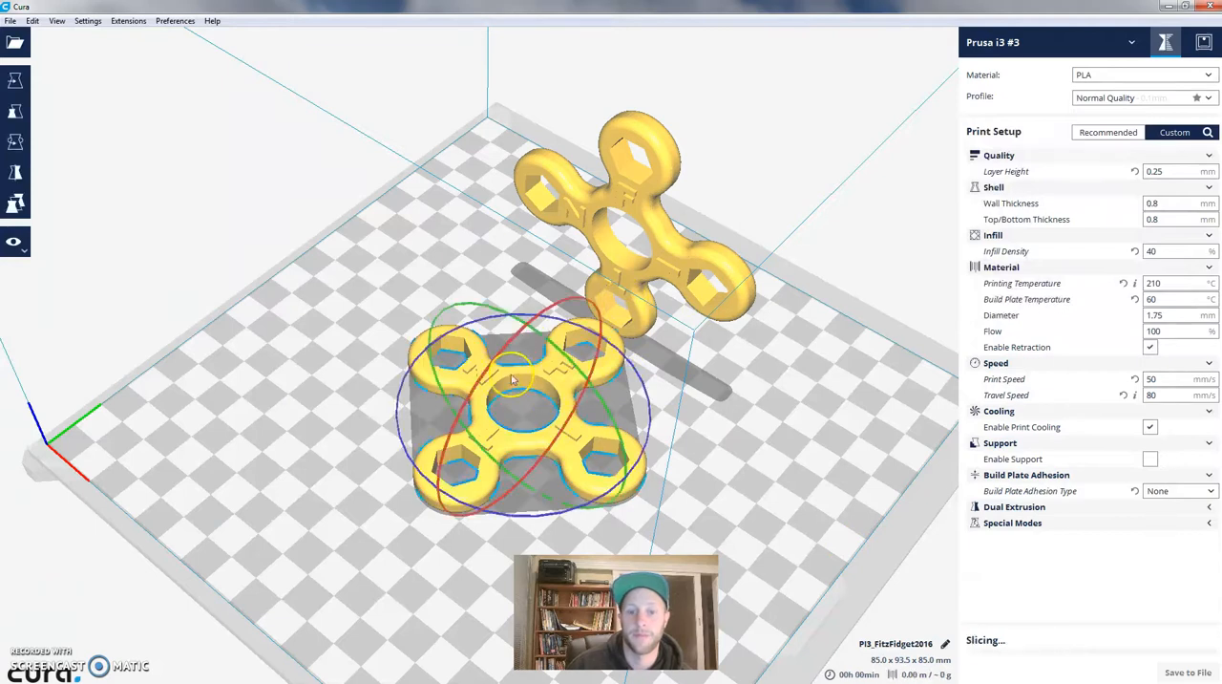
key(r)
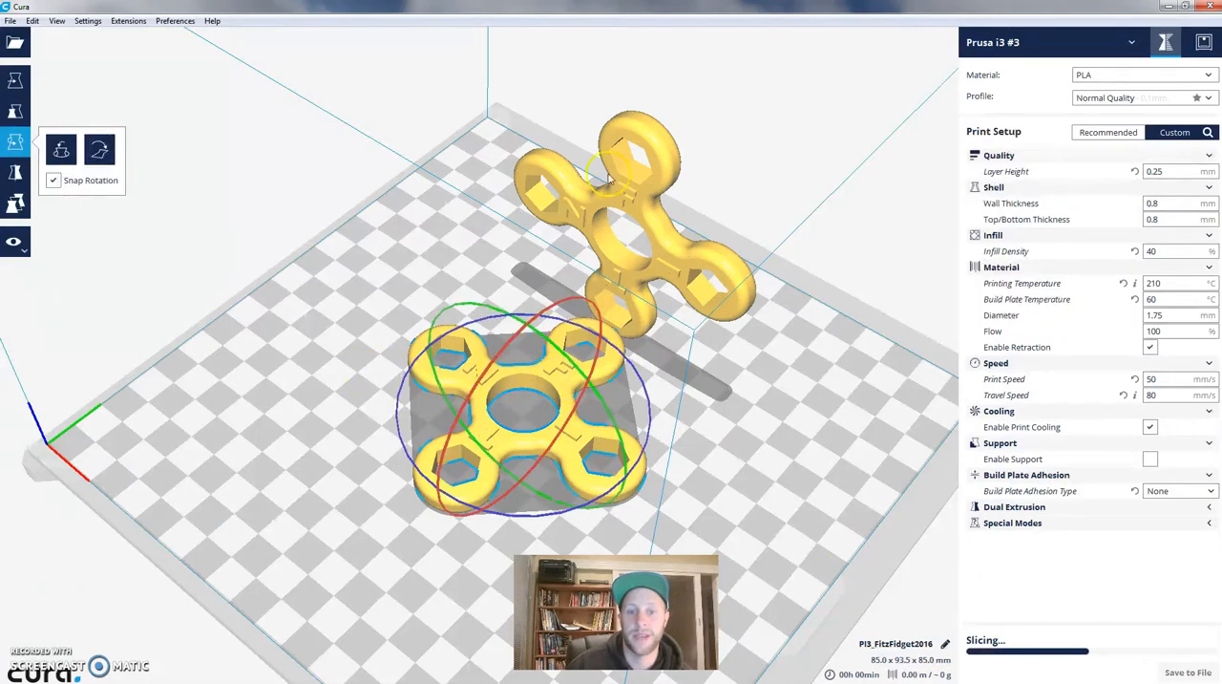
click(607, 190)
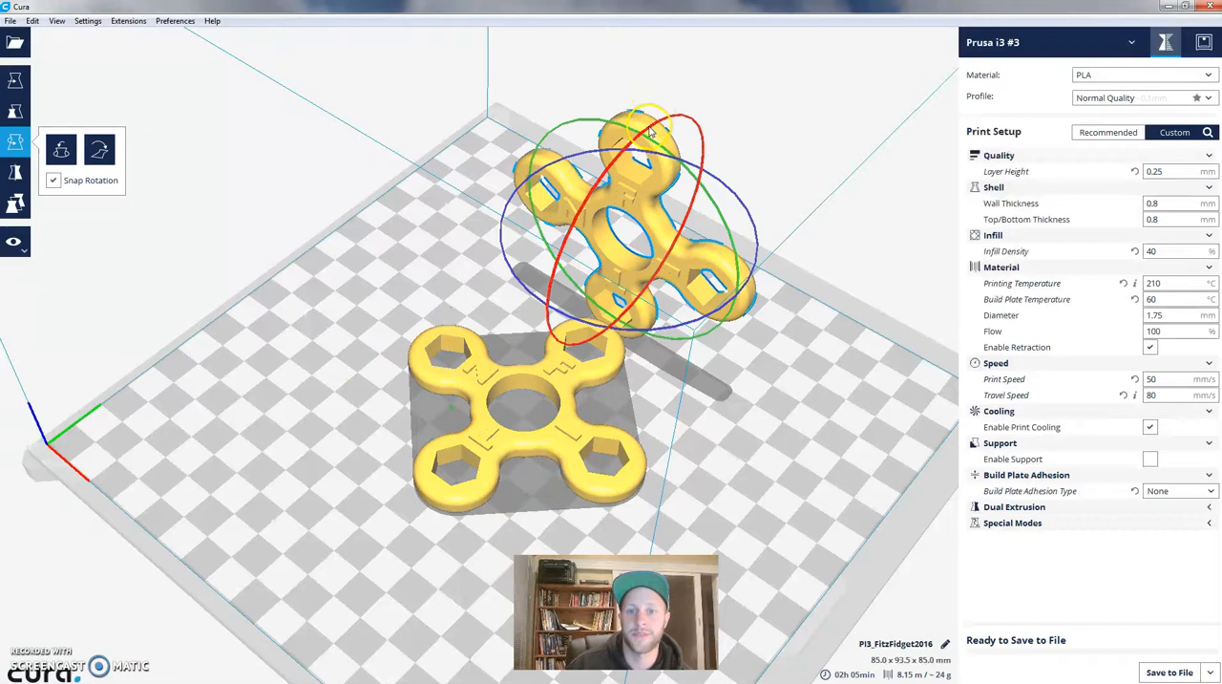
drag(652, 134, 761, 196)
- Move the two spinners apart so that both fit on the build plate without overlapping
click(14, 80)
drag(531, 481, 577, 467)
drag(596, 347, 621, 461)
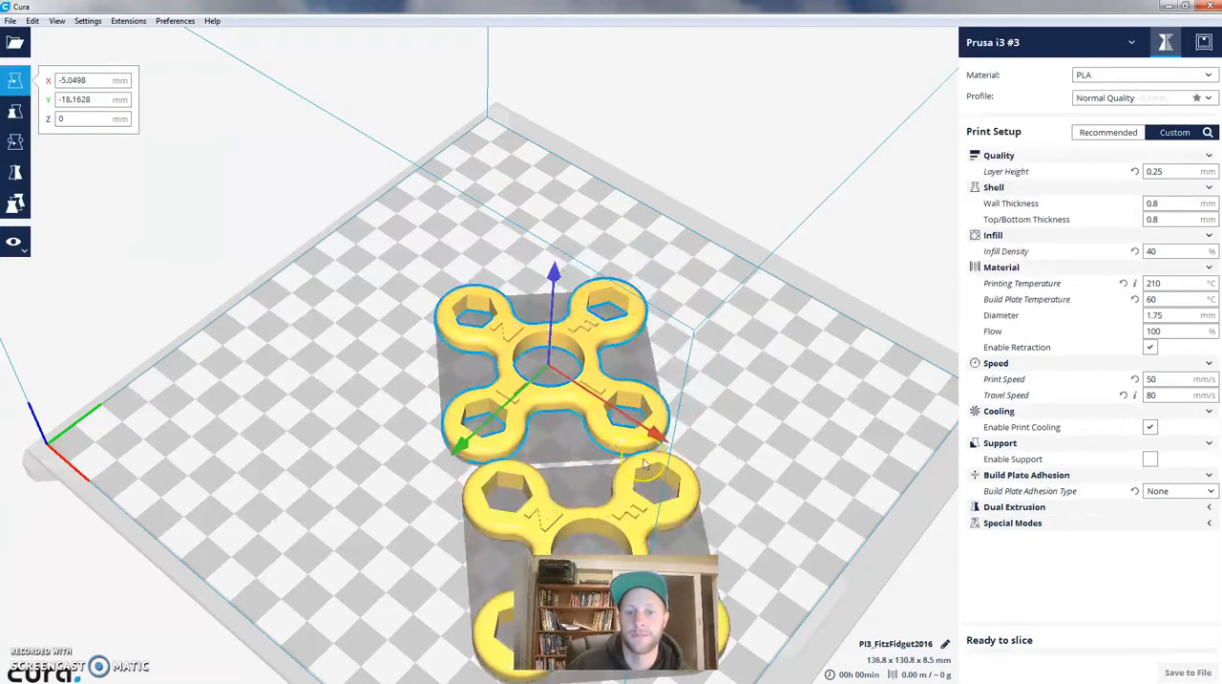
drag(590, 359, 532, 277)
drag(625, 494, 579, 427)
click(696, 262)
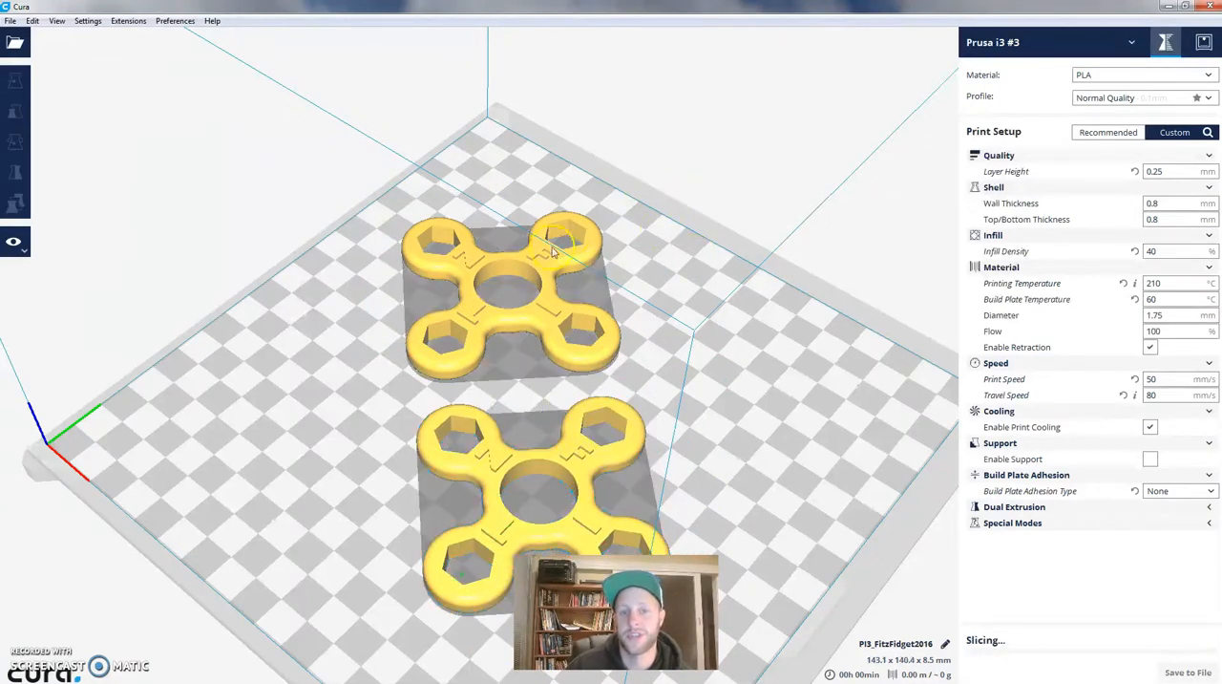
click(765, 313)
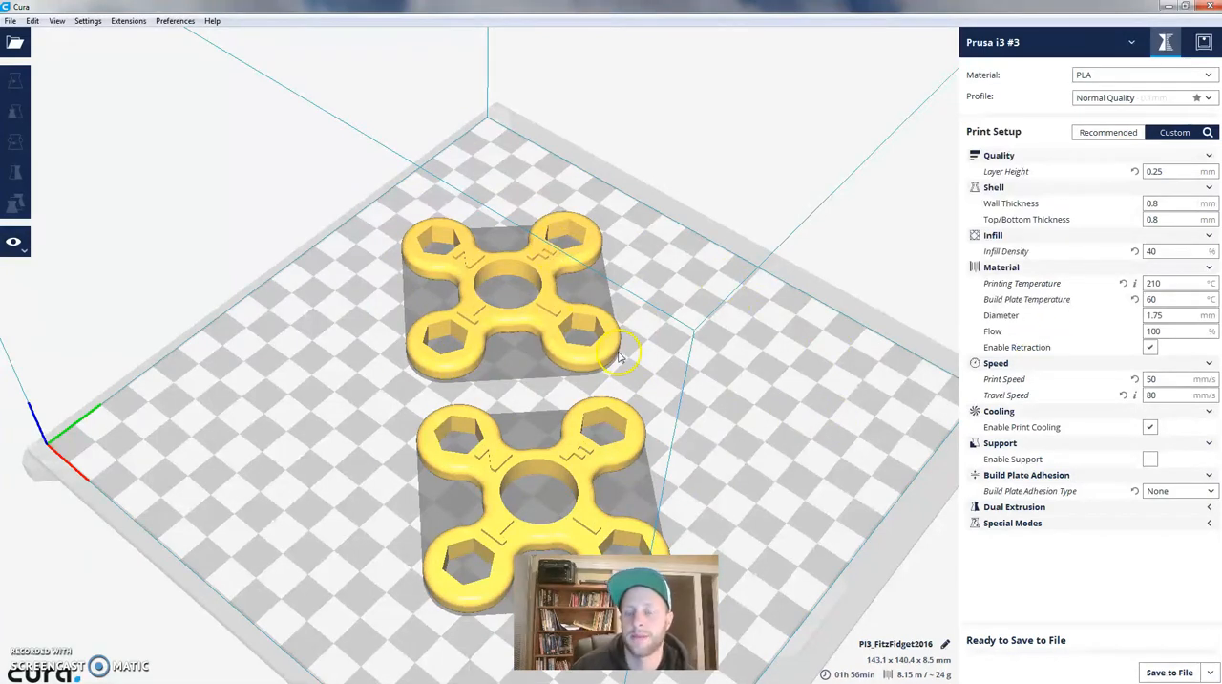
scroll(618, 356, down, 2)
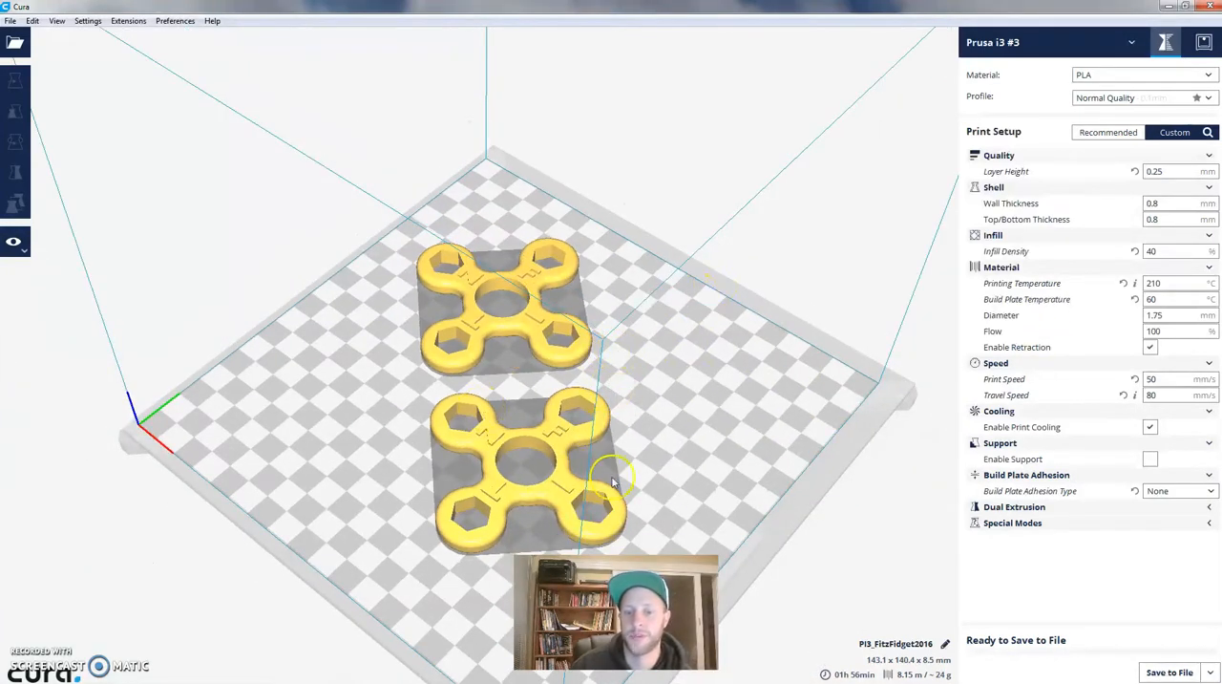
right_drag(758, 273, 740, 191)
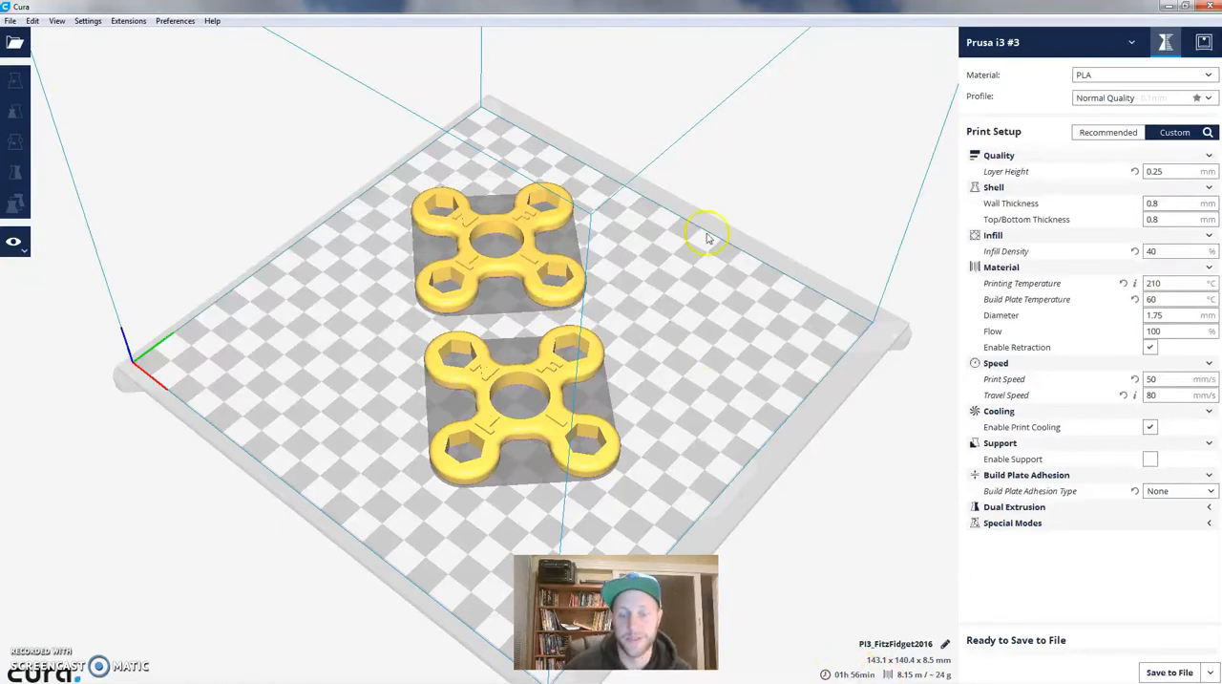
- Delete the rear spinner and move the remaining one near the centre of the build plate
click(534, 256)
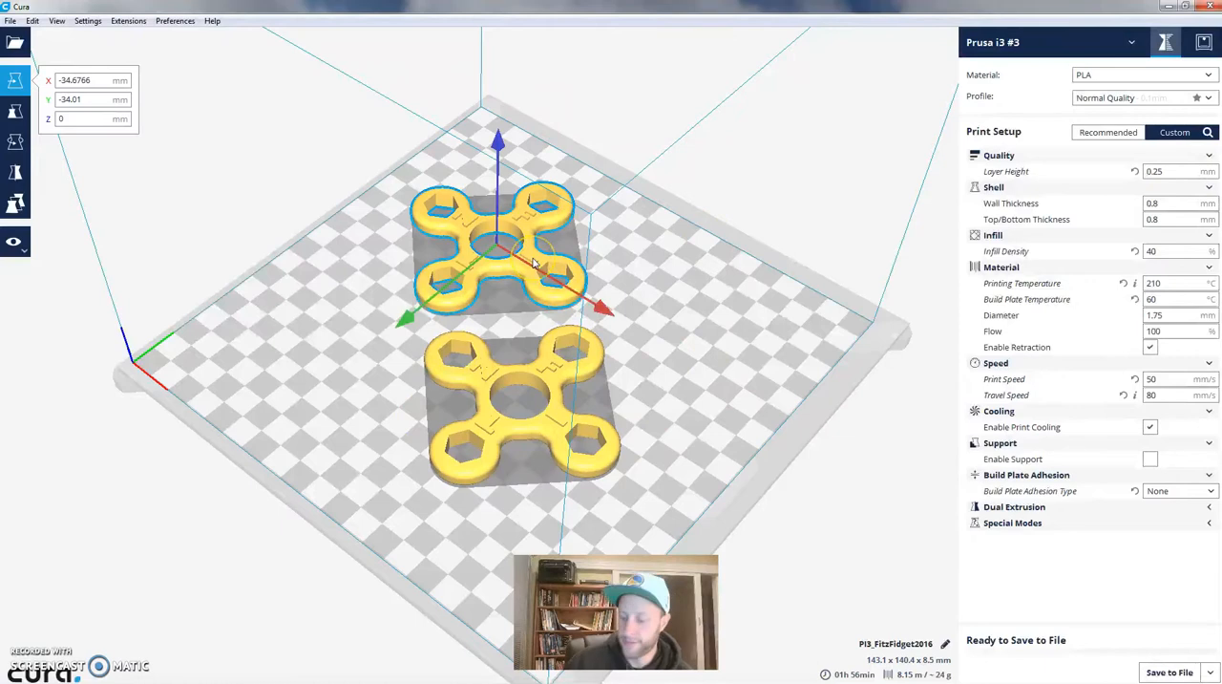
key(Delete)
drag(567, 351, 561, 267)
click(889, 563)
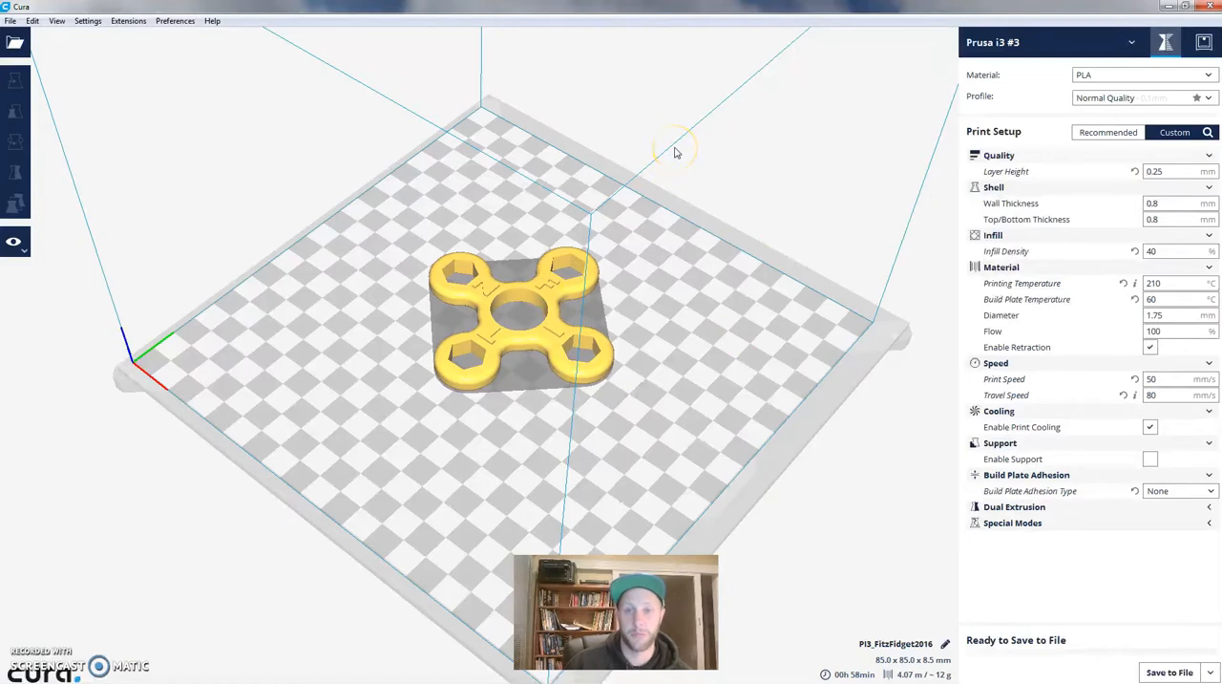
- Compare print-time estimates with layer heights of 0.4 mm and 0.05 mm, and set the layer height back to 0.25 mm
double_click(1167, 171)
text(0.4)
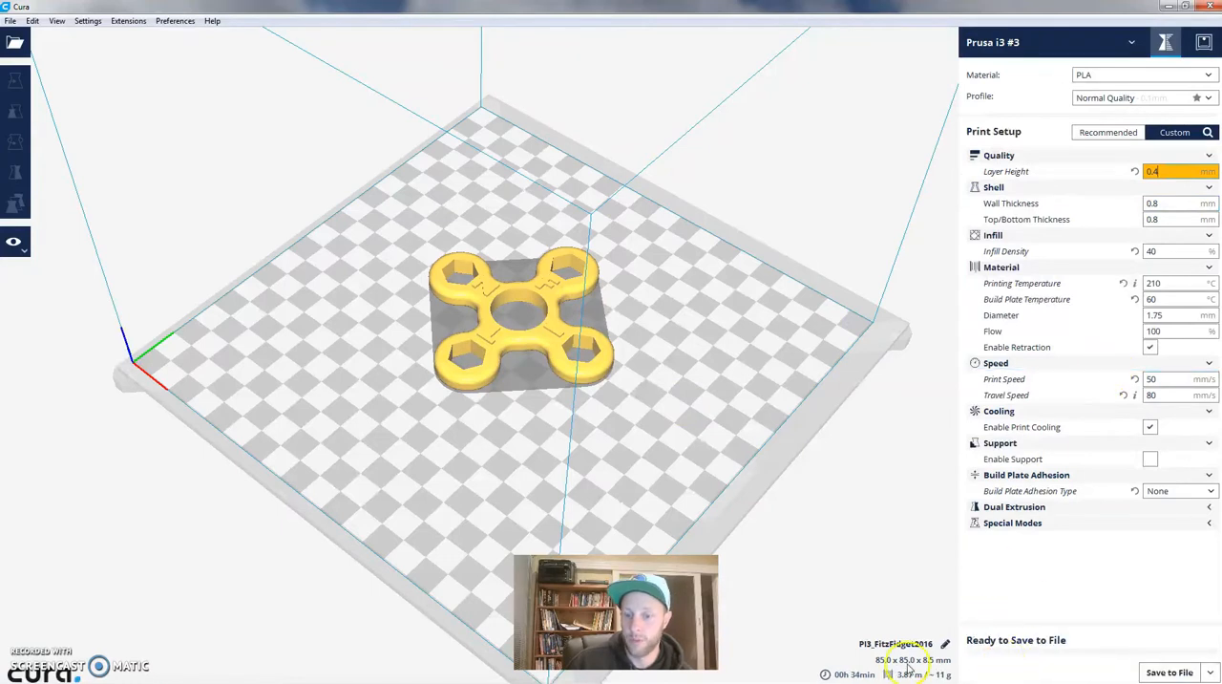
double_click(1152, 172)
text(0.05)
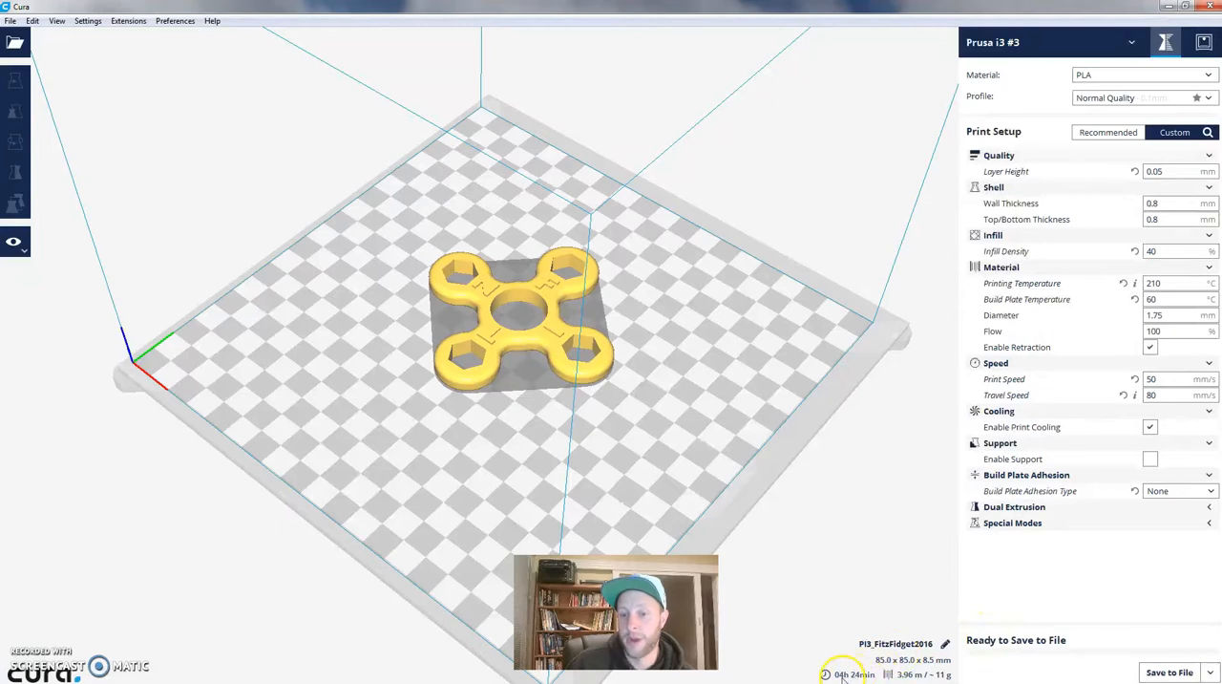
double_click(1155, 171)
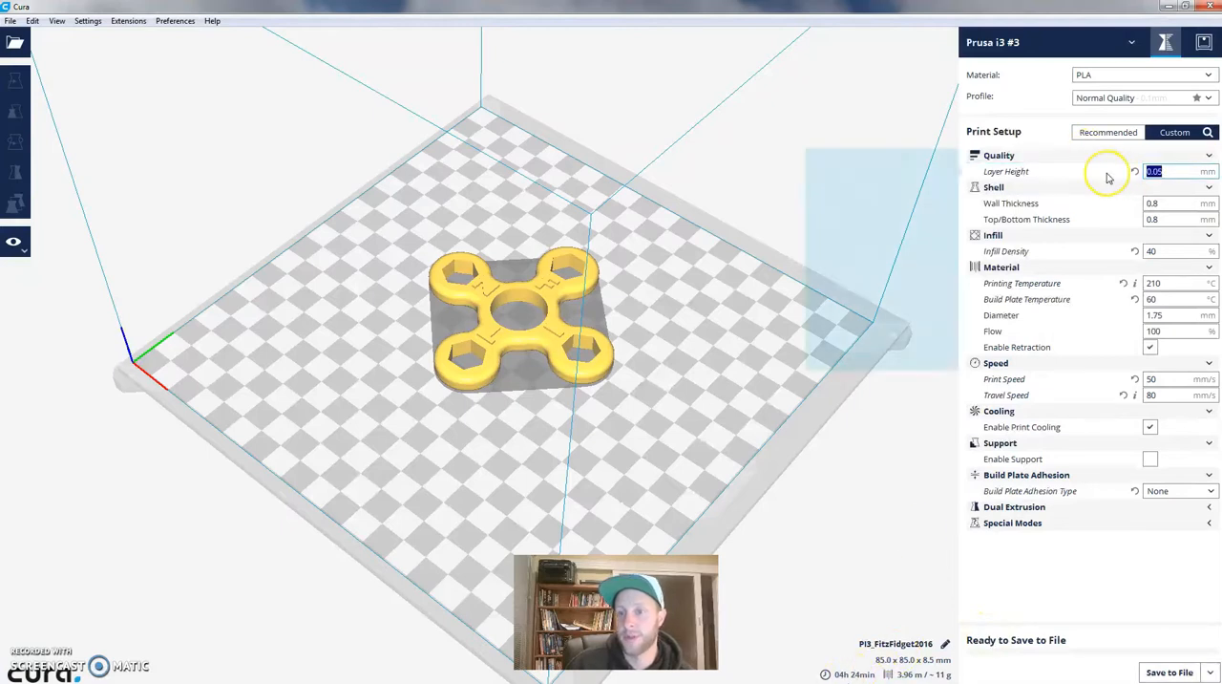
text(0.25)
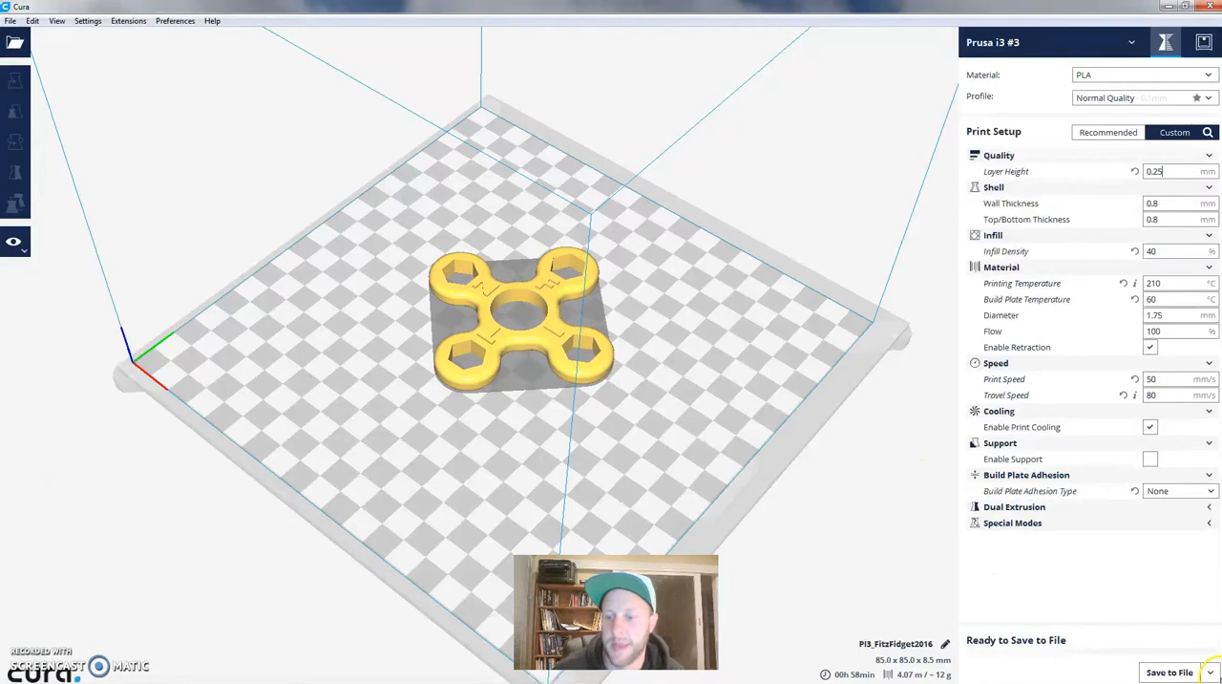
- Save the sliced spinner as the G-code file PI3_FitzFidget2016 on the Kingston (F:) drive
click(1208, 675)
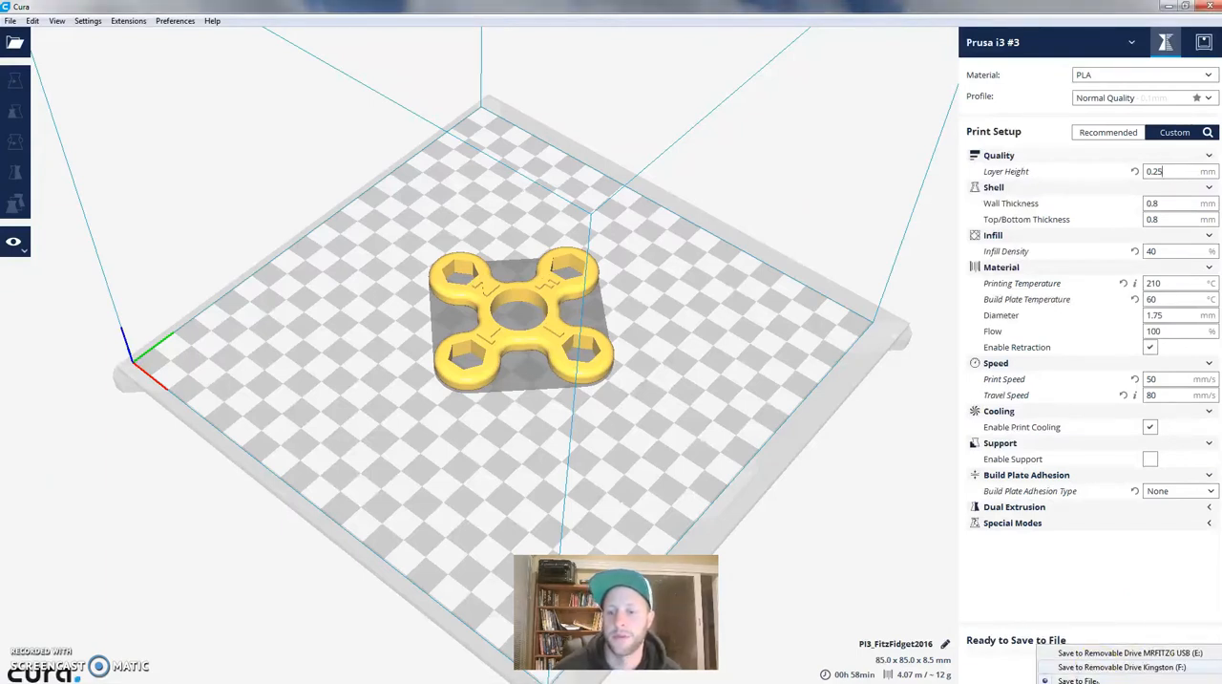
click(1090, 681)
click(1170, 674)
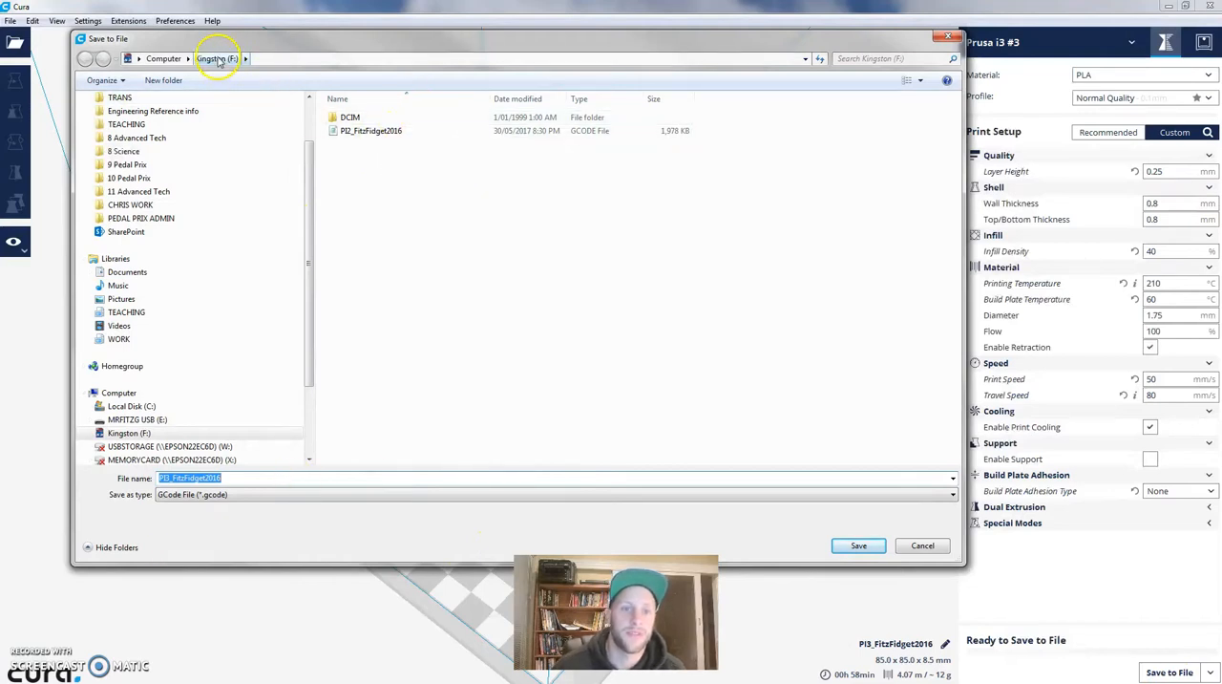
scroll(305, 213, down, 2)
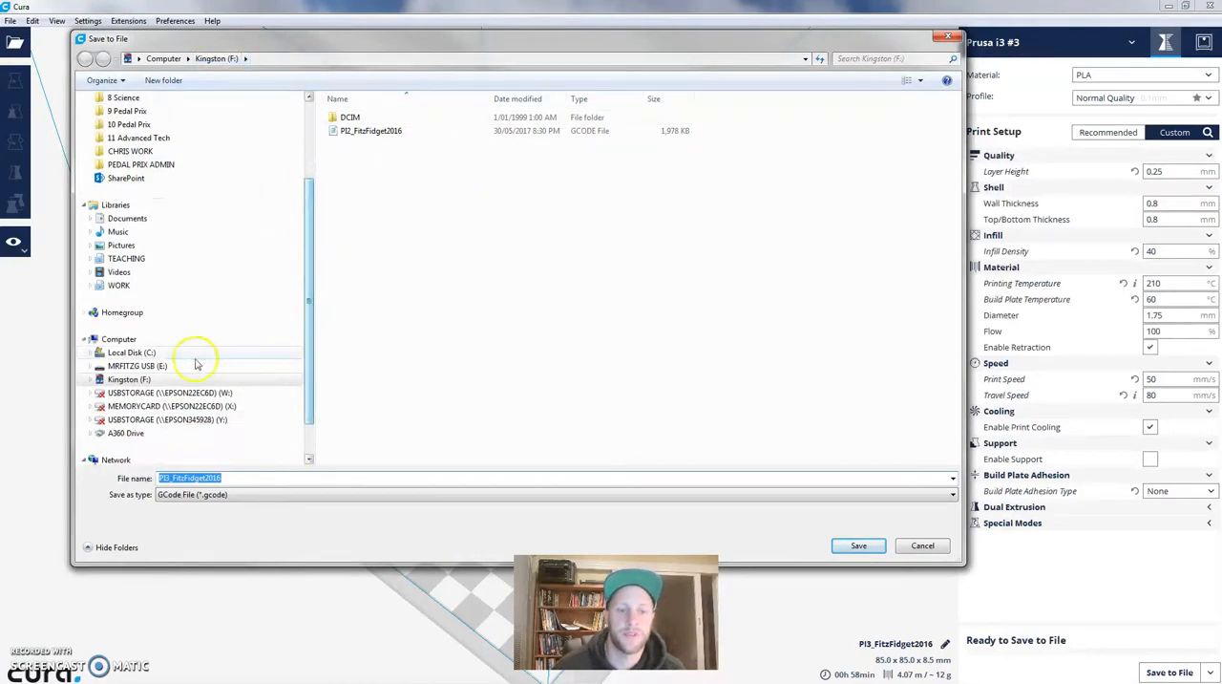
click(119, 382)
click(853, 545)
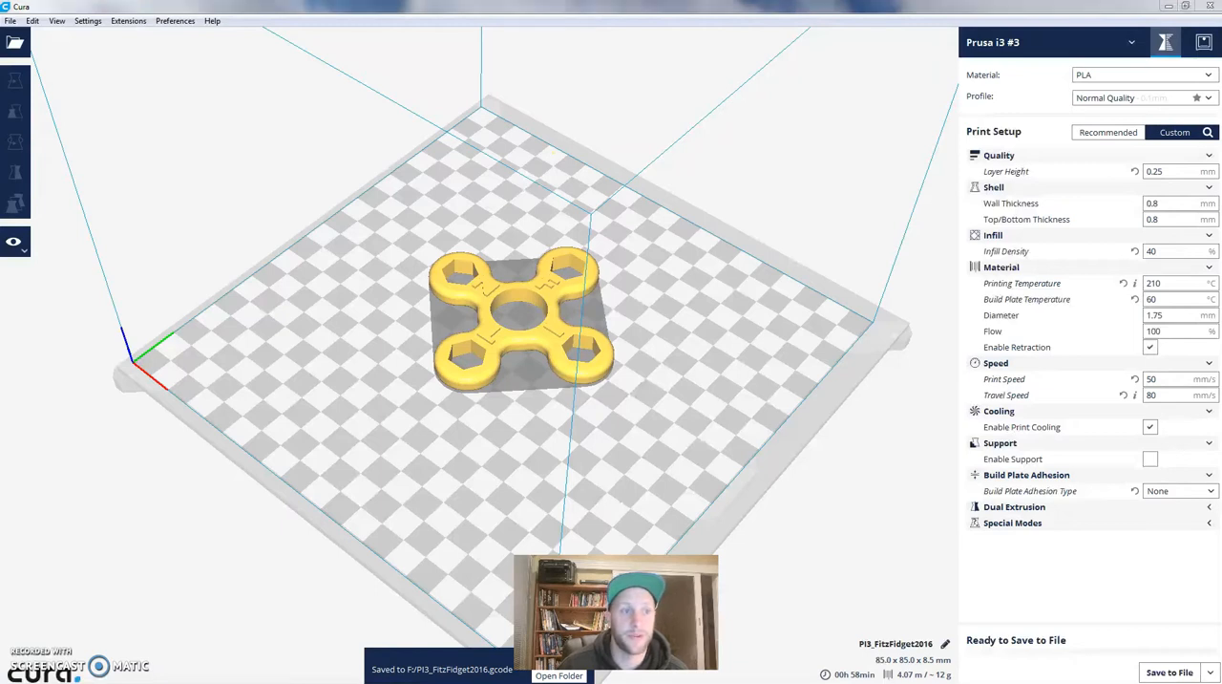
- Open the folder containing the saved file and inspect the first lines of PI3_FitzFidget2016 in Notepad
click(558, 675)
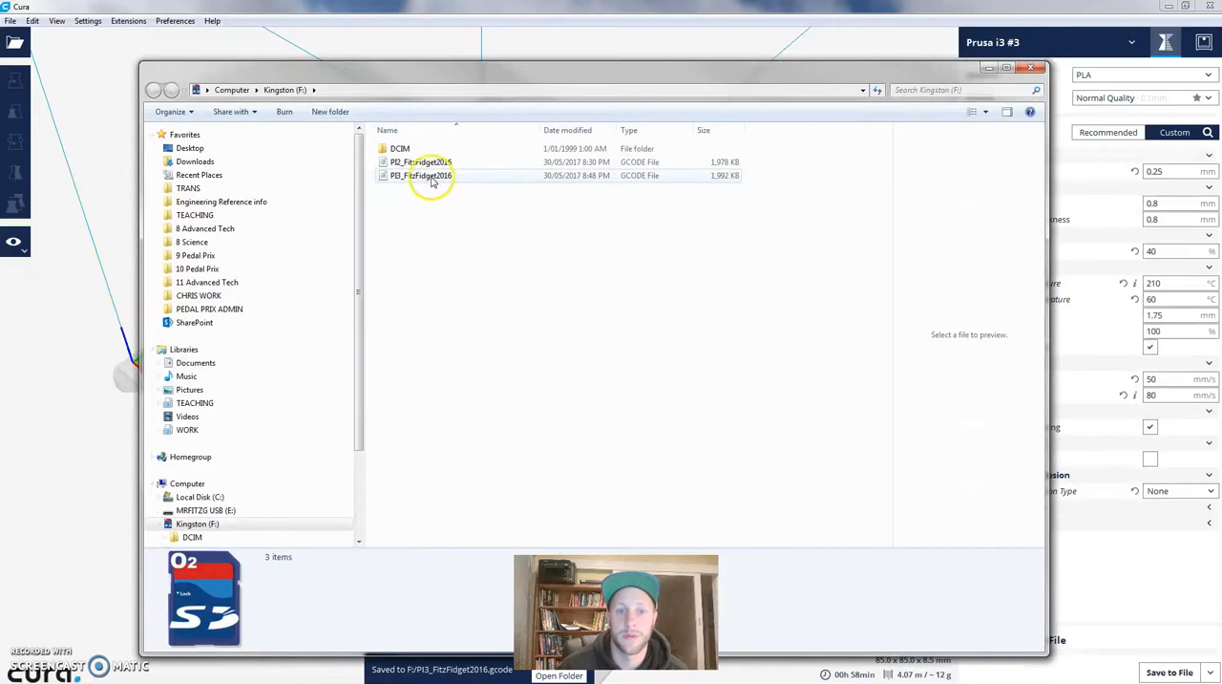
double_click(429, 178)
scroll(450, 347, down, 8)
scroll(455, 353, up, 8)
drag(411, 342, 328, 335)
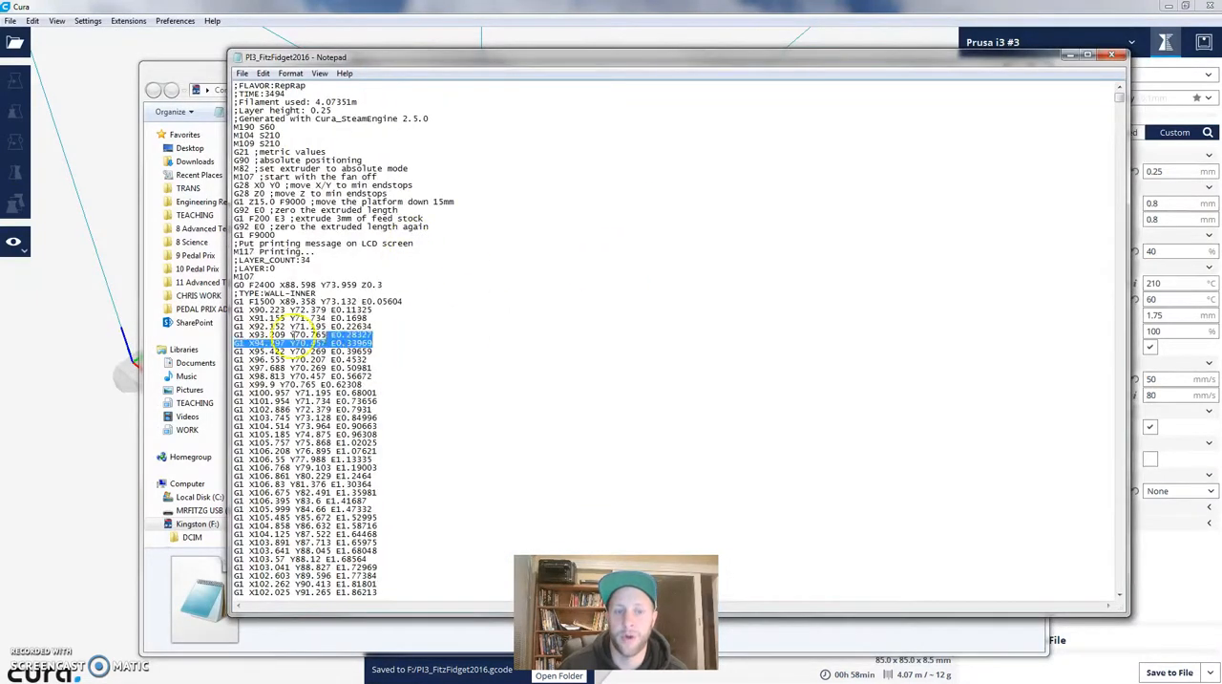
click(511, 325)
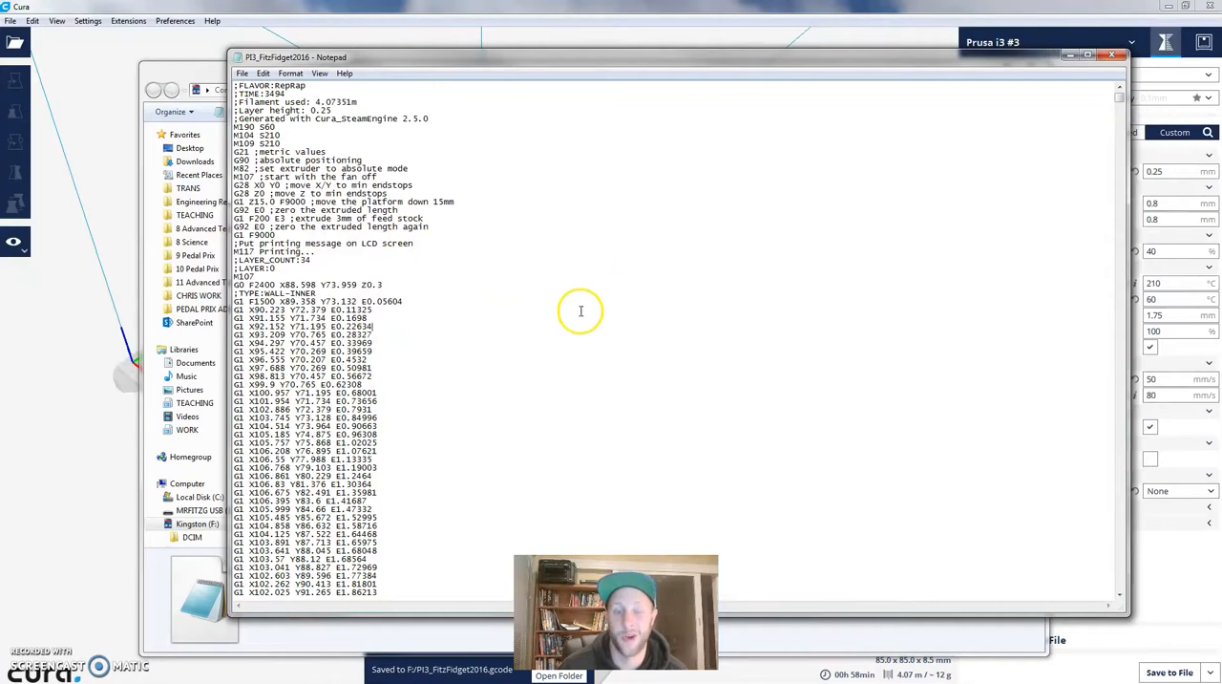
- Examine the X, Y and E values of the G1 movement lines further down the G-code
scroll(469, 328, down, 10)
drag(379, 278, 235, 278)
click(268, 293)
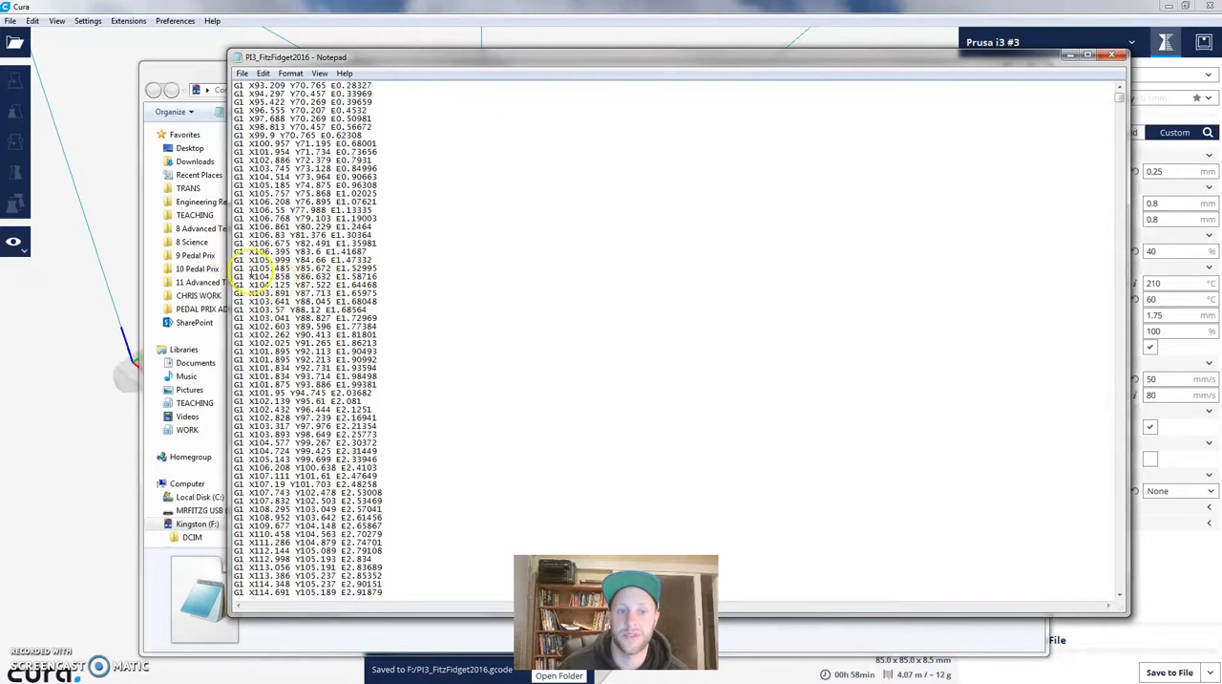
drag(251, 275, 380, 275)
click(409, 285)
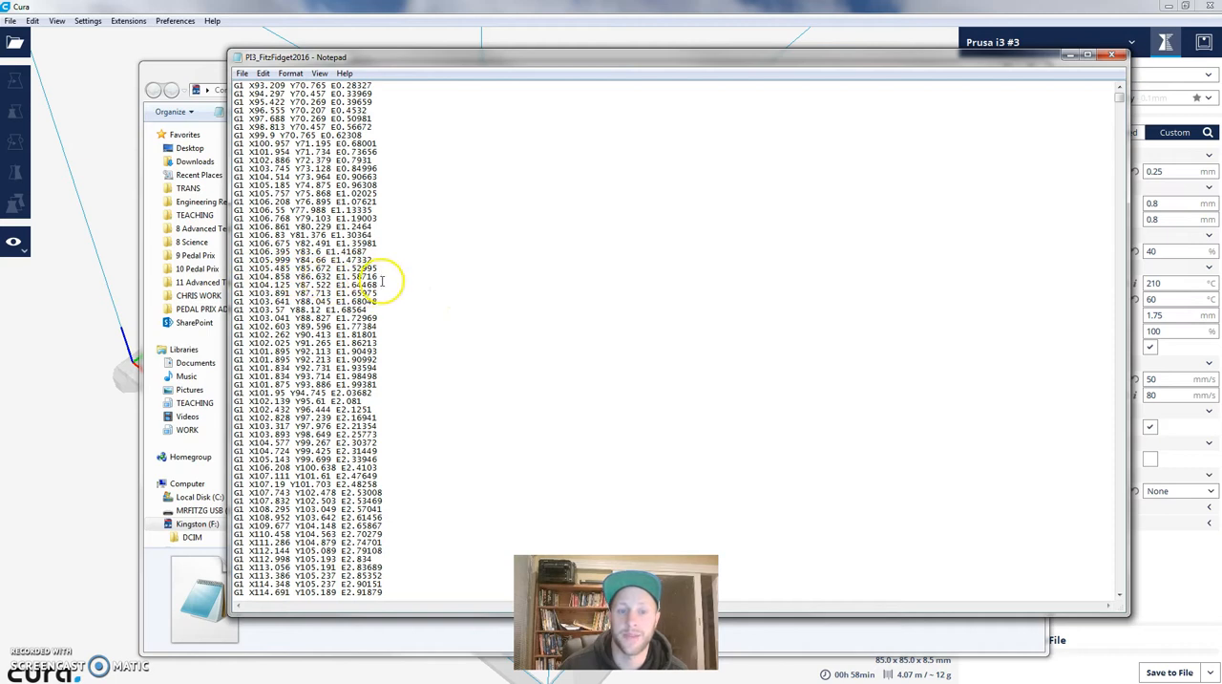
- Finish looking over the G1 movement lines and close the PI3_FitzFidget2016 file in Notepad
mouse_move(381, 280)
mouse_down()
mouse_move(328, 282)
mouse_move(383, 281)
mouse_up()
drag(612, 60, 577, 65)
scroll(641, 199, up, 15)
scroll(640, 199, down, 16)
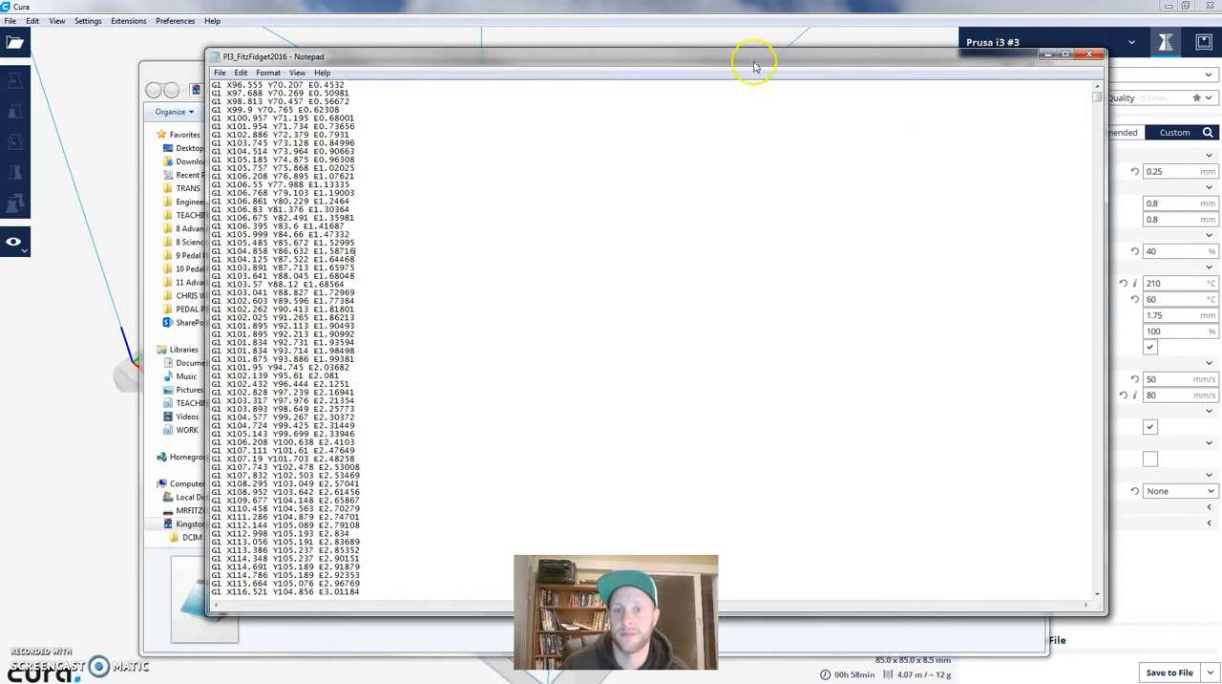
drag(755, 53, 753, 45)
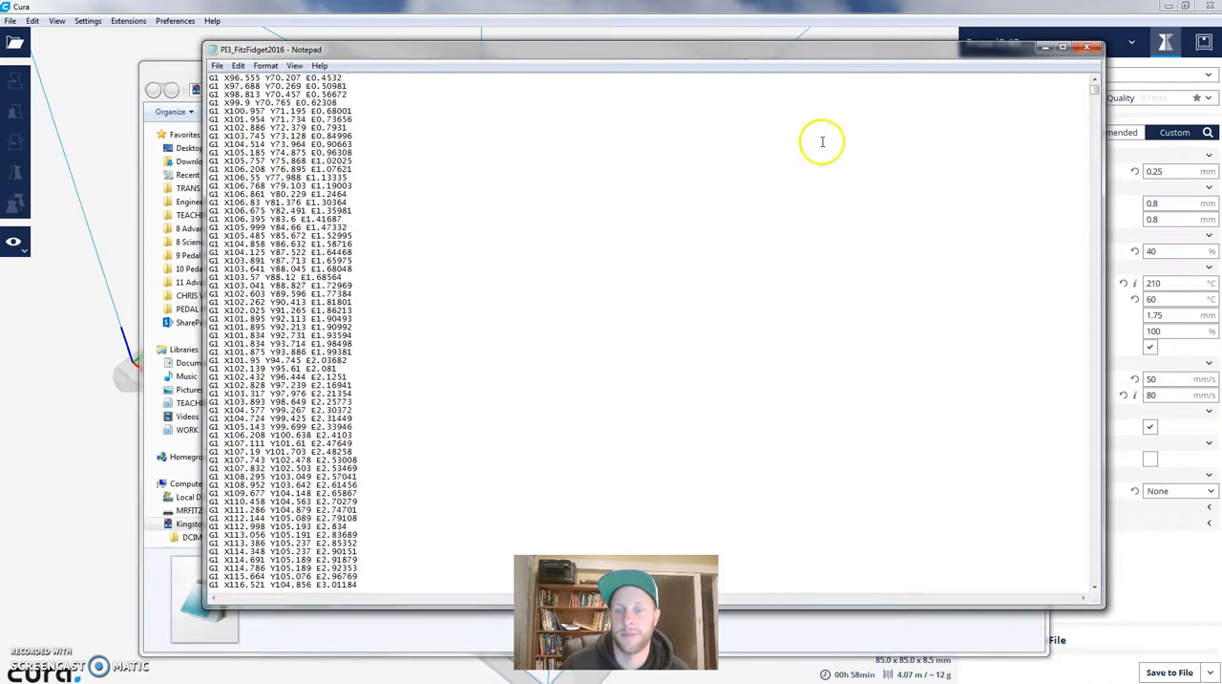
click(1086, 48)
- Minimize the Kingston (F:) folder window to return to Cura, and view the explanation of the Printing Temperature setting
click(503, 313)
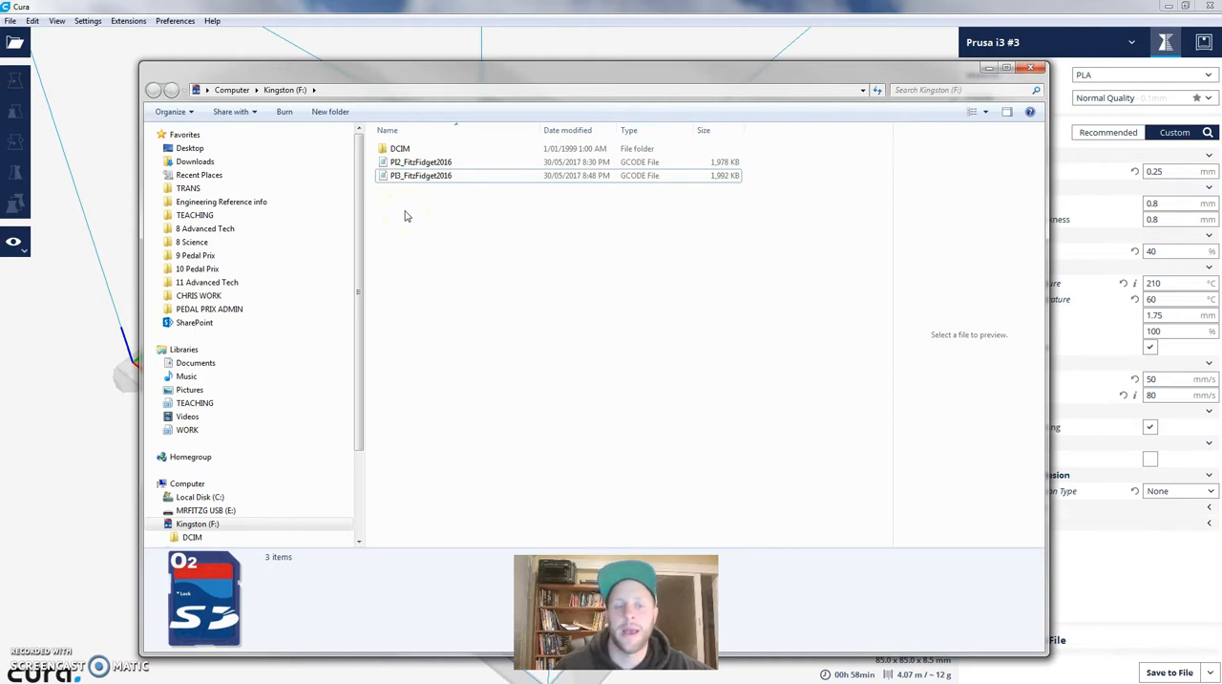
drag(365, 204, 343, 196)
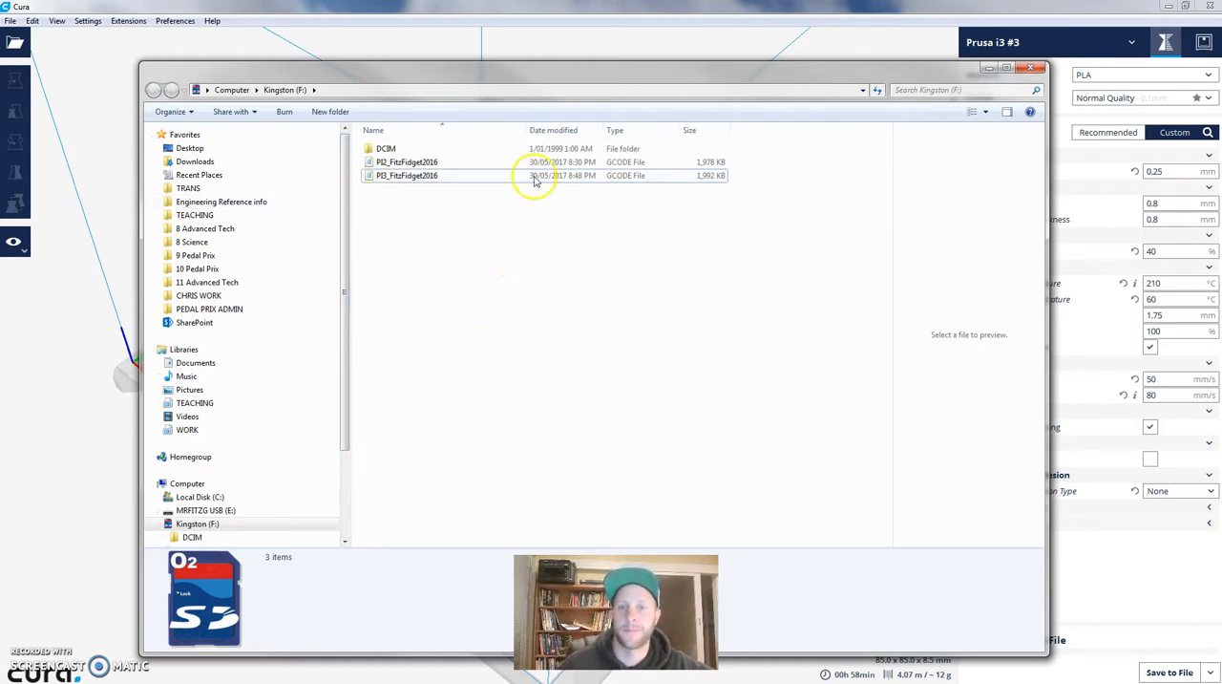
click(989, 69)
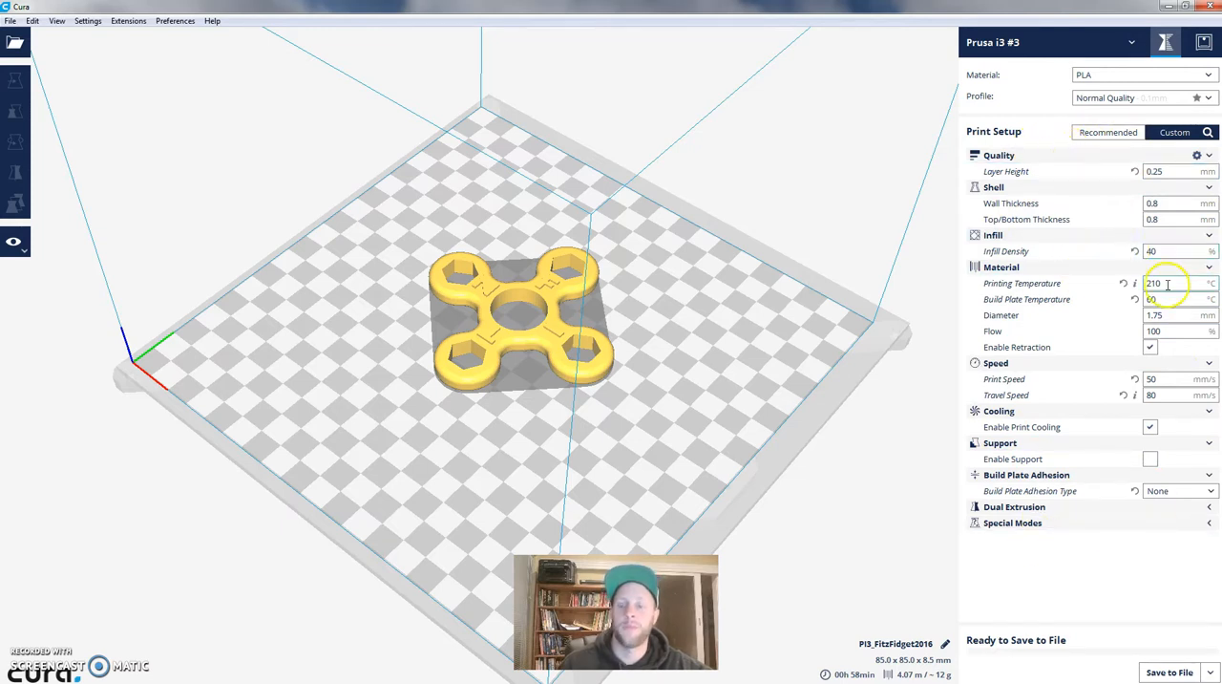
mouse_move(1177, 283)
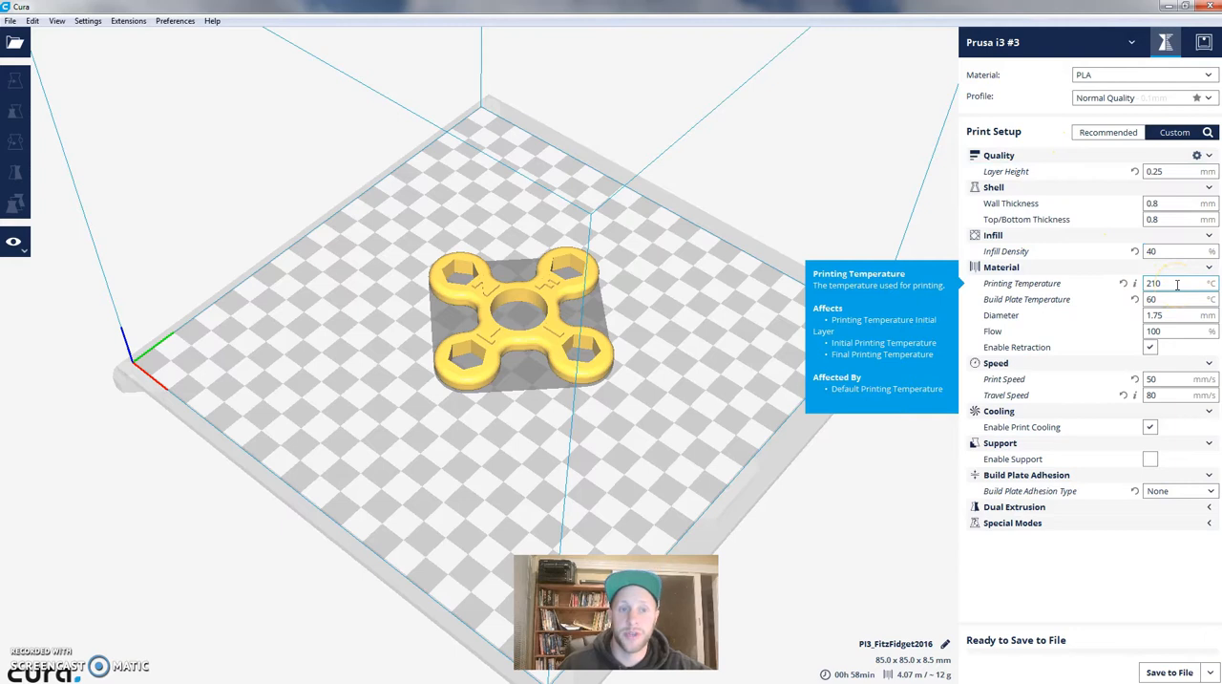